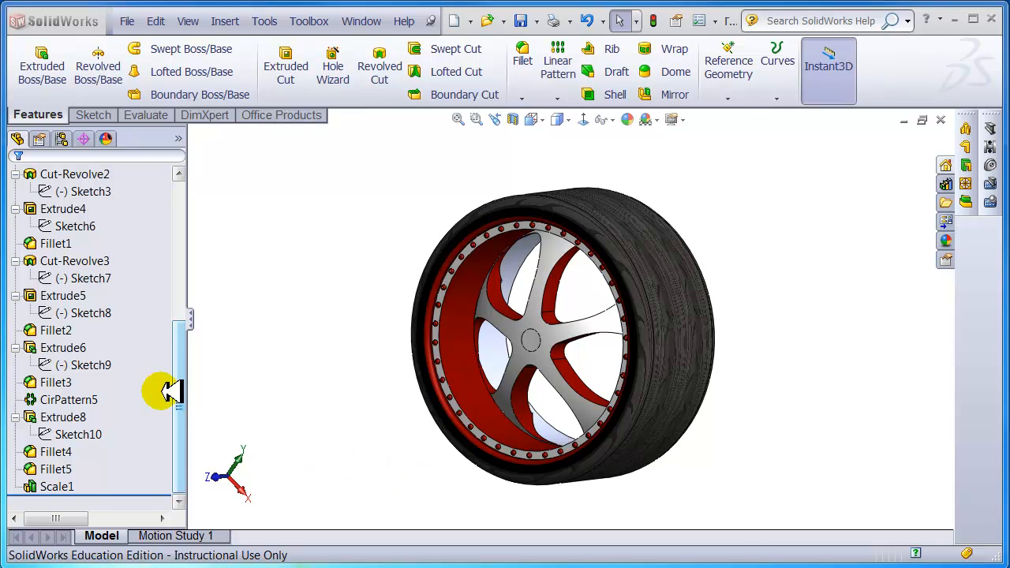
- Roll the TICE Tire back and inspect Extrude1, Sketch1, Extrude2 and Sketch2 on the wheel
mouse_move(181, 368)
mouse_down()
mouse_move(183, 250)
mouse_move(194, 220)
mouse_up()
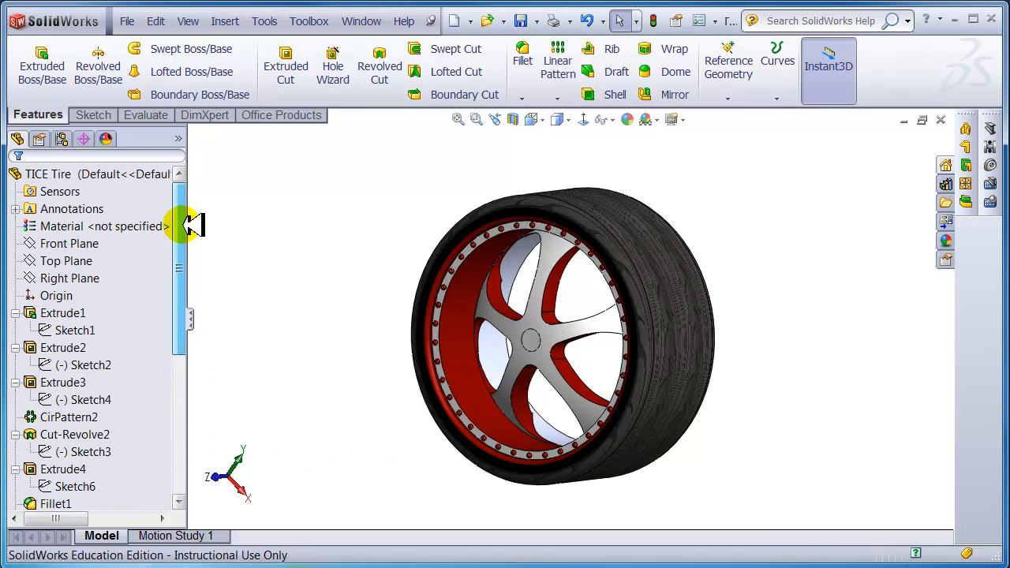
click(77, 345)
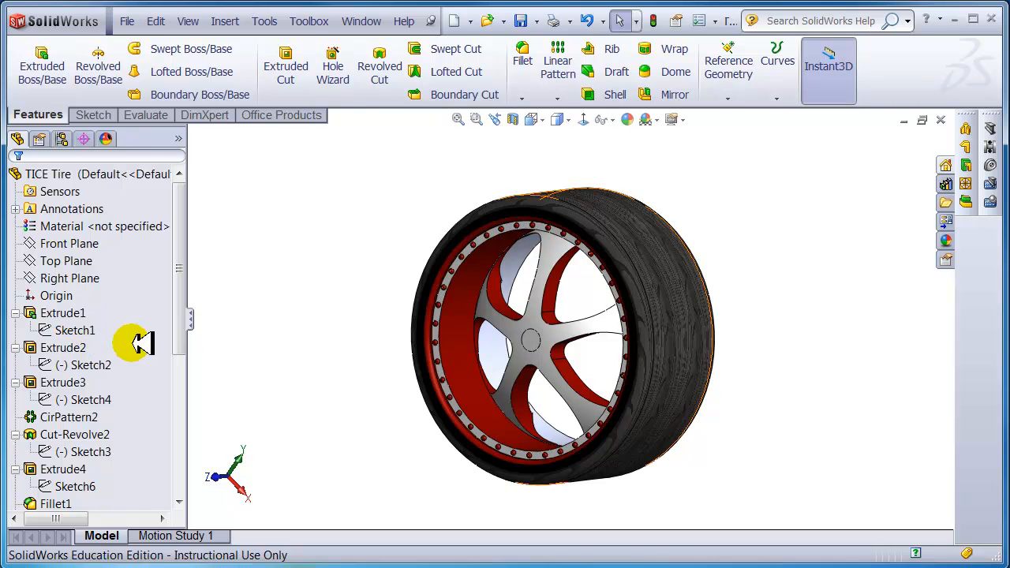
drag(181, 310, 185, 318)
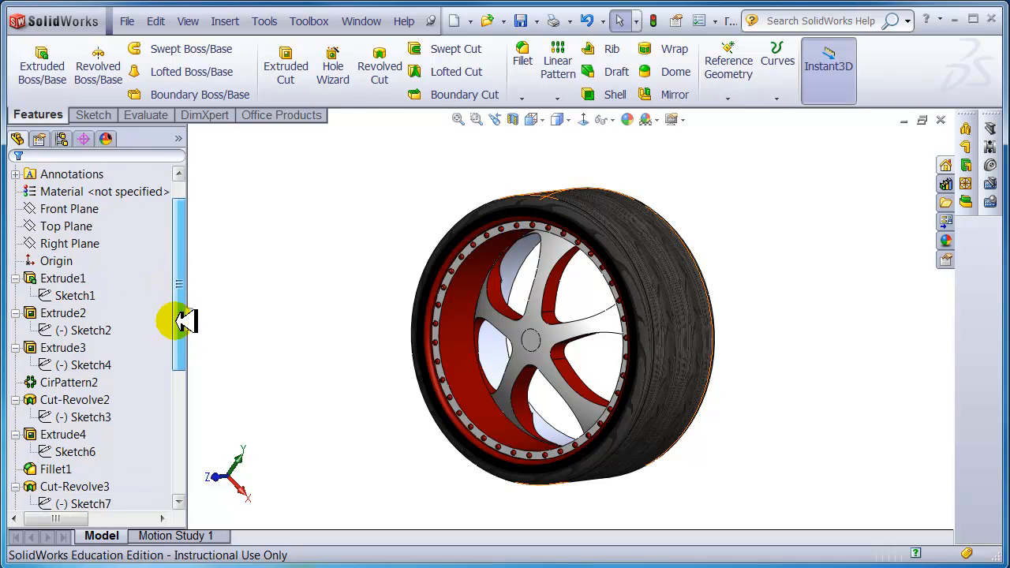
click(75, 278)
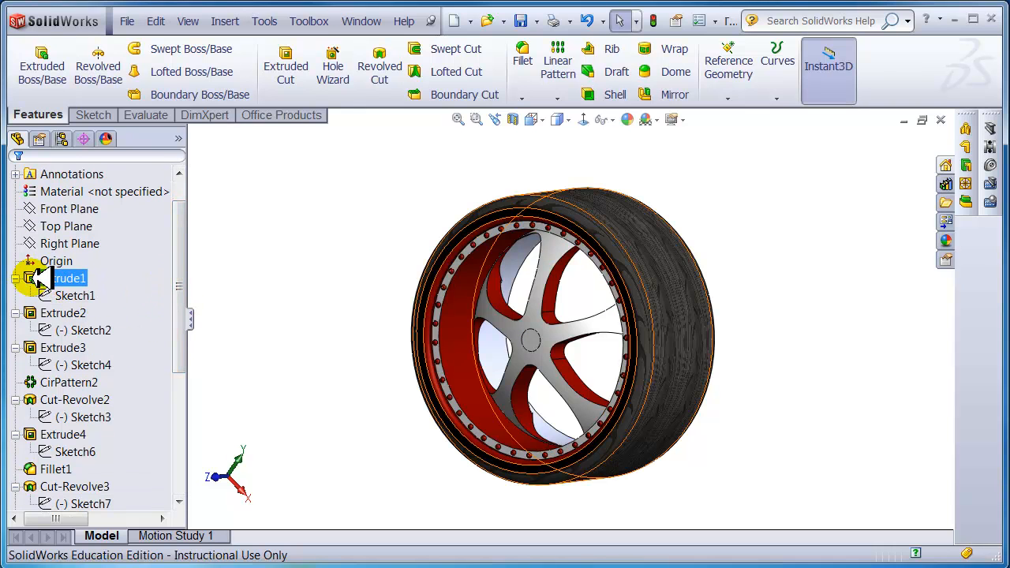
click(72, 295)
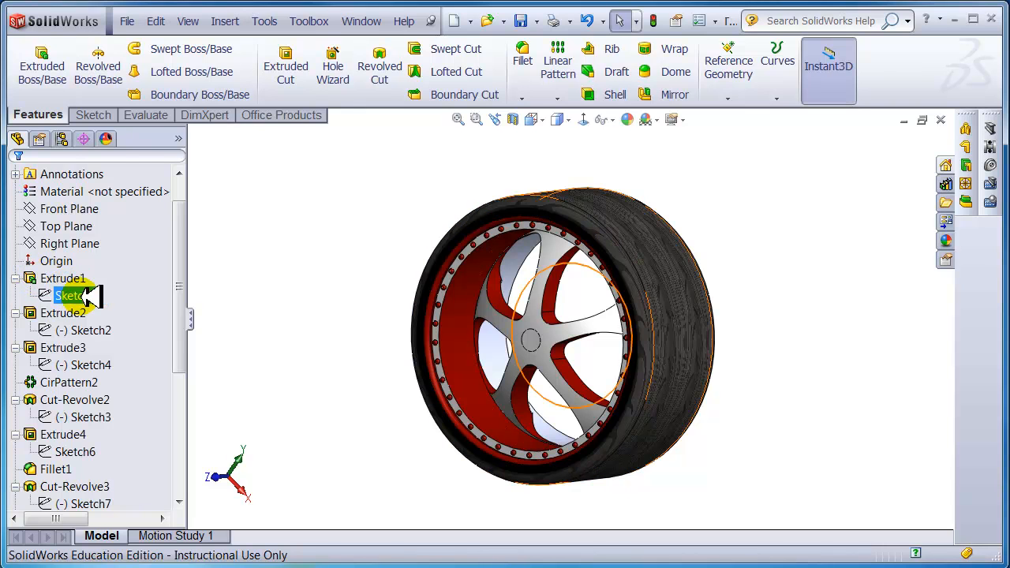
click(91, 313)
click(41, 313)
click(84, 331)
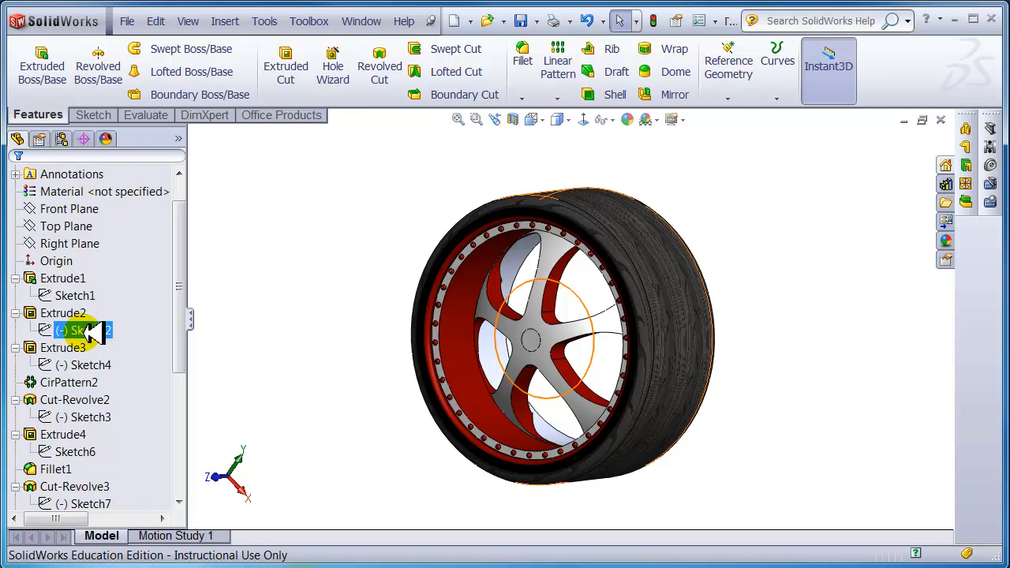
- Check Sketch10, roll back to view Sketch1's Ø1.19 diameter, then roll forward to the rim
drag(186, 321, 184, 443)
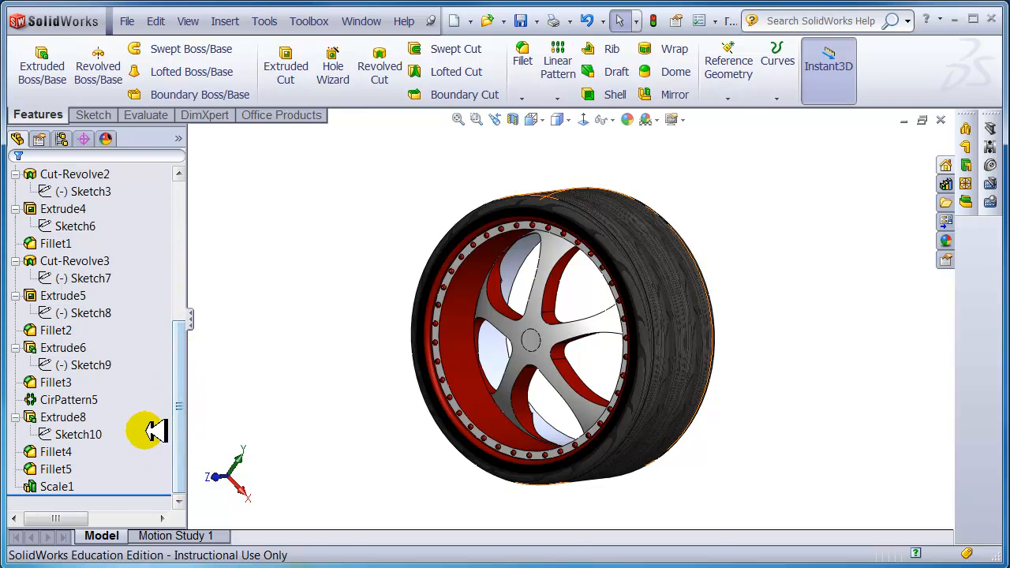
click(79, 434)
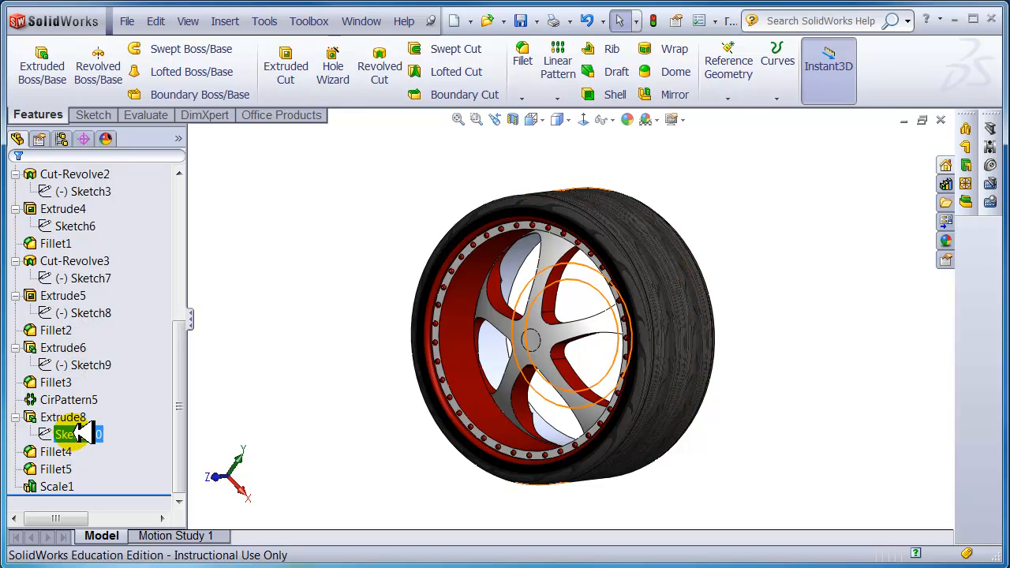
click(156, 500)
mouse_move(153, 493)
mouse_down()
mouse_move(142, 182)
mouse_move(124, 341)
mouse_up()
mouse_move(471, 376)
middle_down()
mouse_move(399, 377)
mouse_move(470, 364)
middle_up()
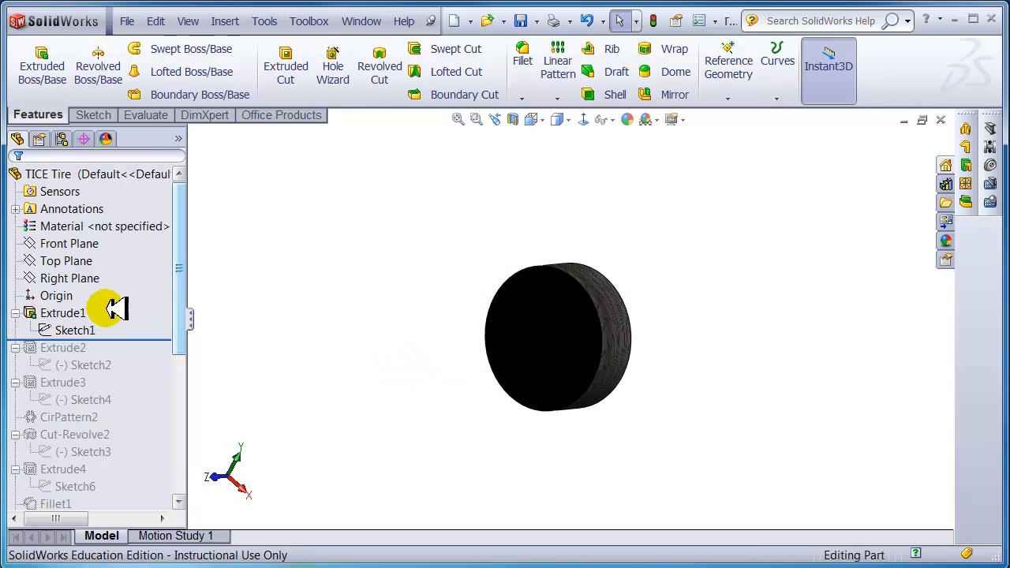
click(75, 330)
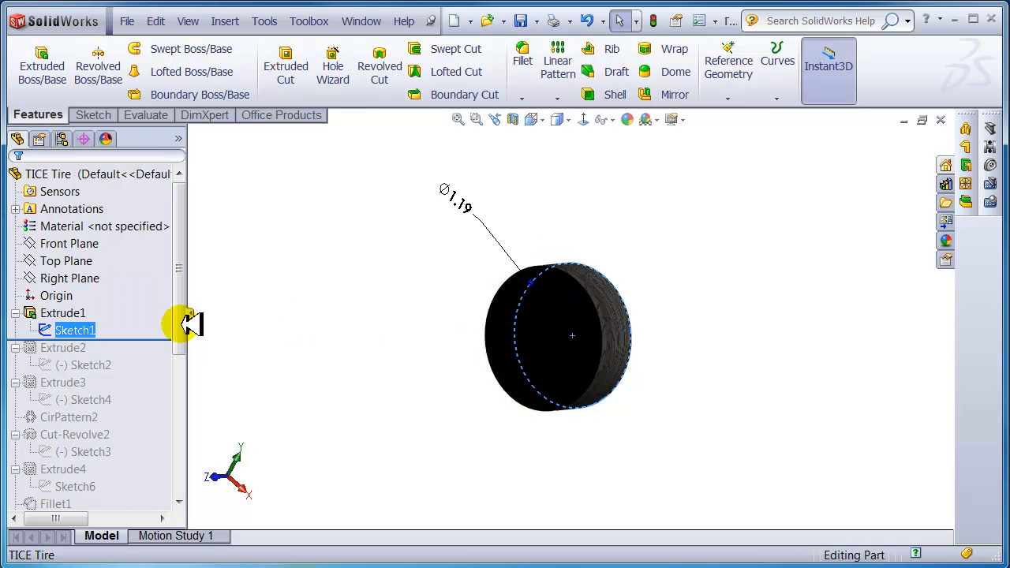
mouse_move(168, 340)
mouse_down()
mouse_move(158, 478)
mouse_move(142, 508)
mouse_move(148, 495)
mouse_up()
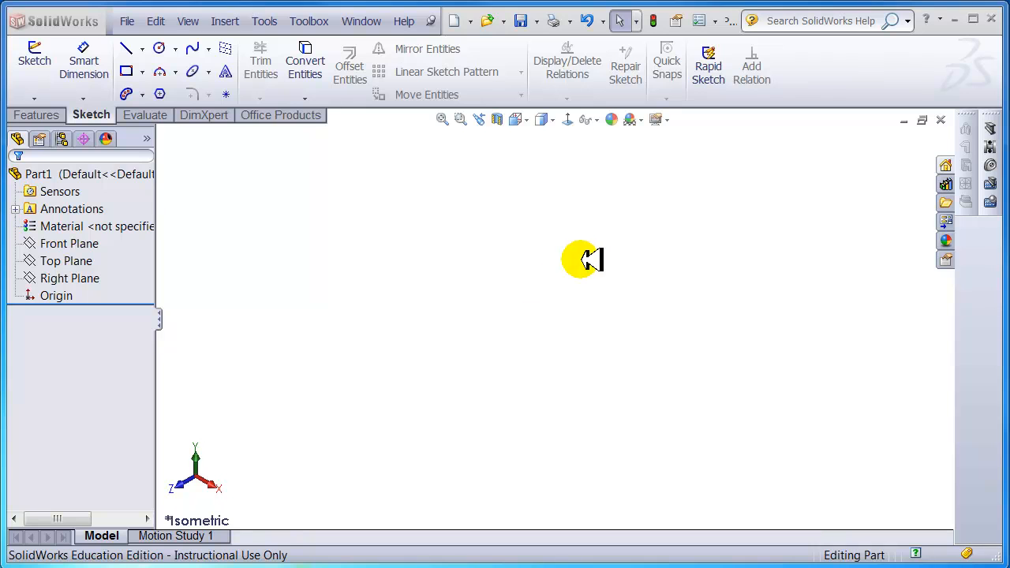
- Create Part2 from the Part template and give it the Plain White scene
click(127, 20)
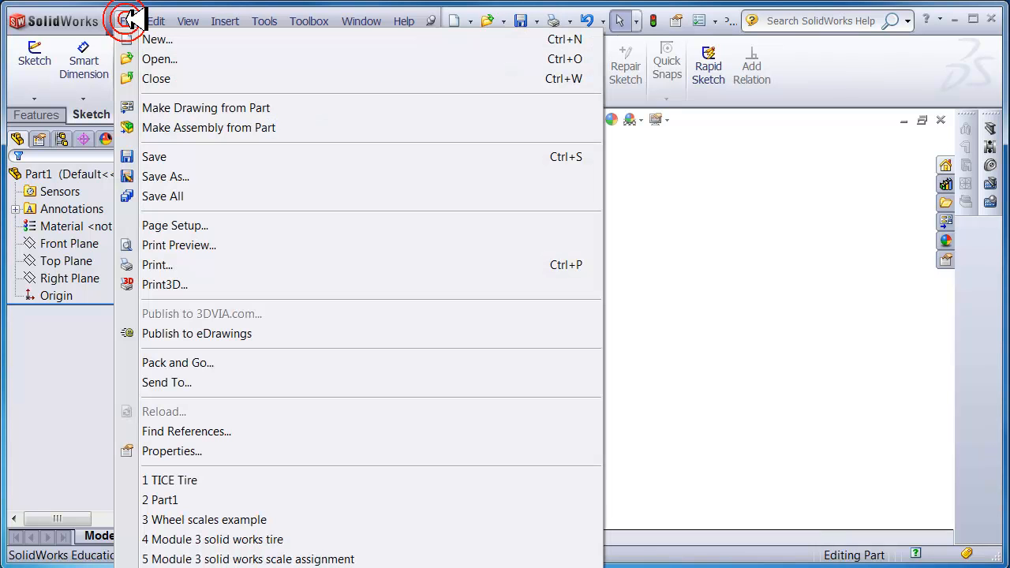
click(132, 40)
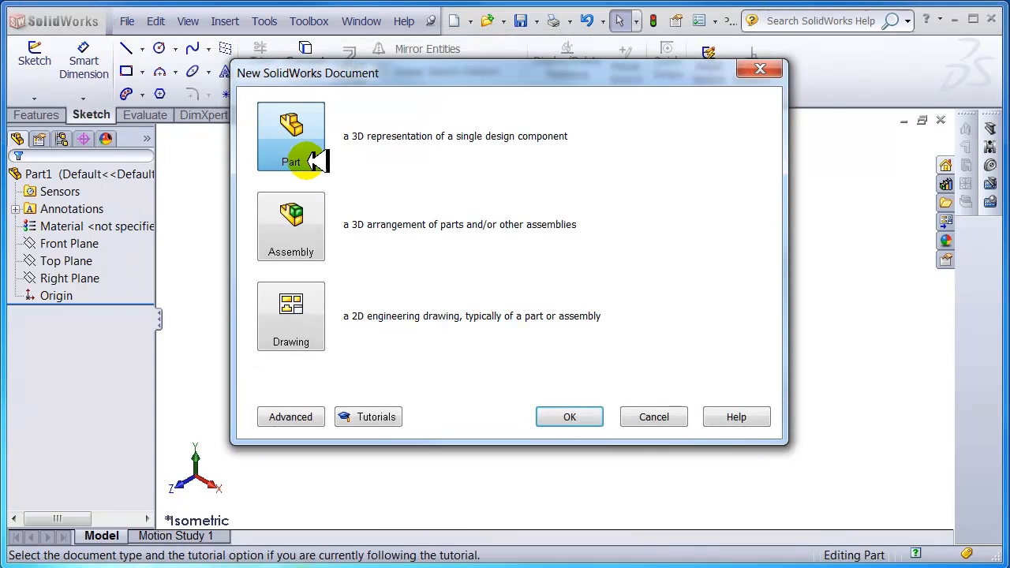
double_click(284, 140)
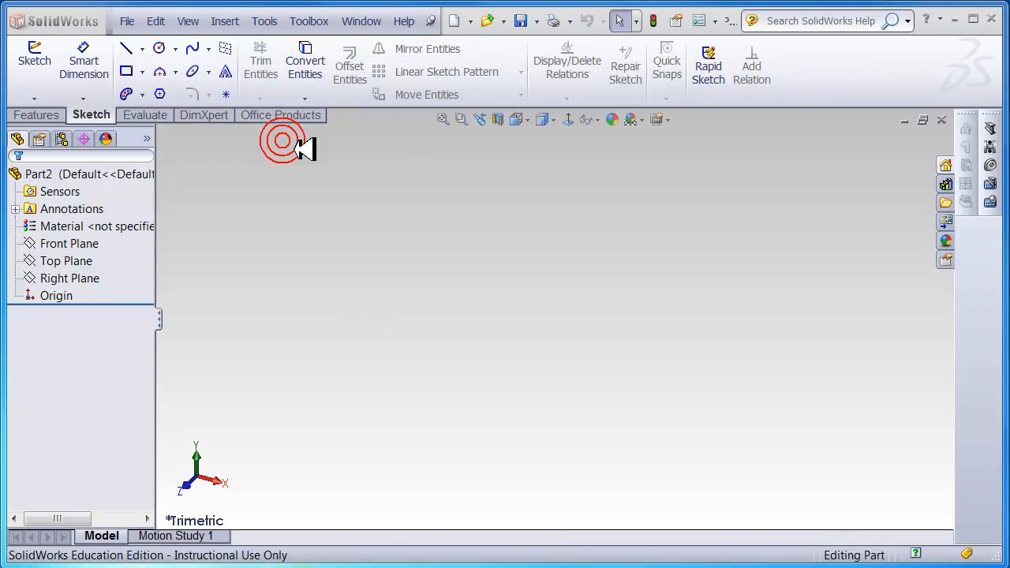
click(648, 120)
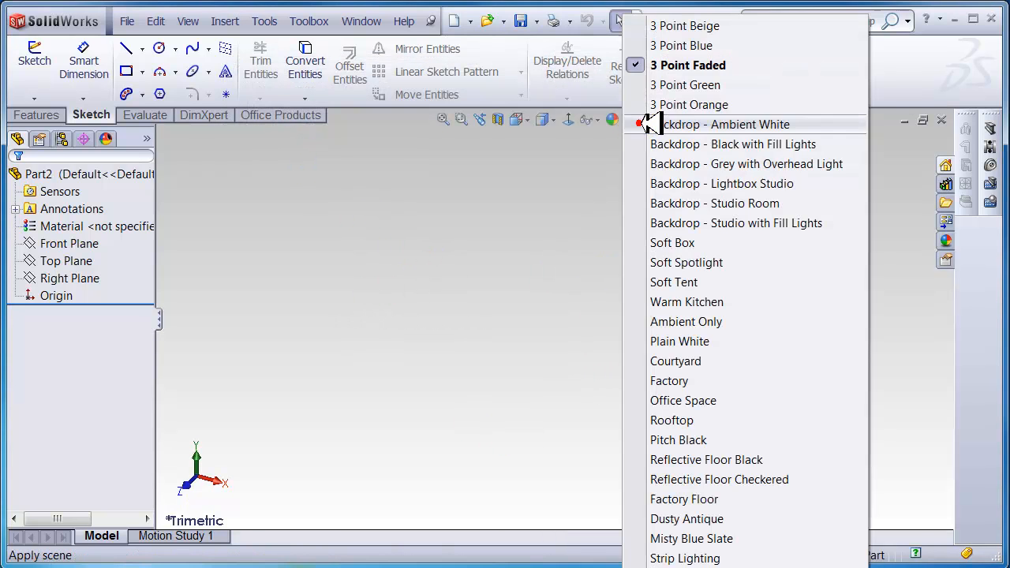
click(670, 341)
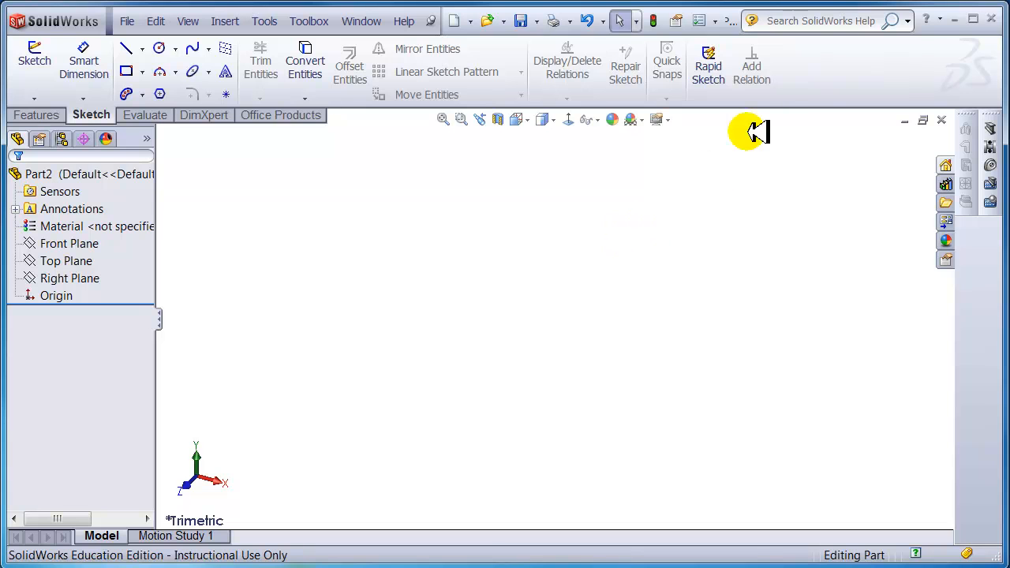
- Check Display grid under Document Properties > Grid/Snap and close Options
click(701, 21)
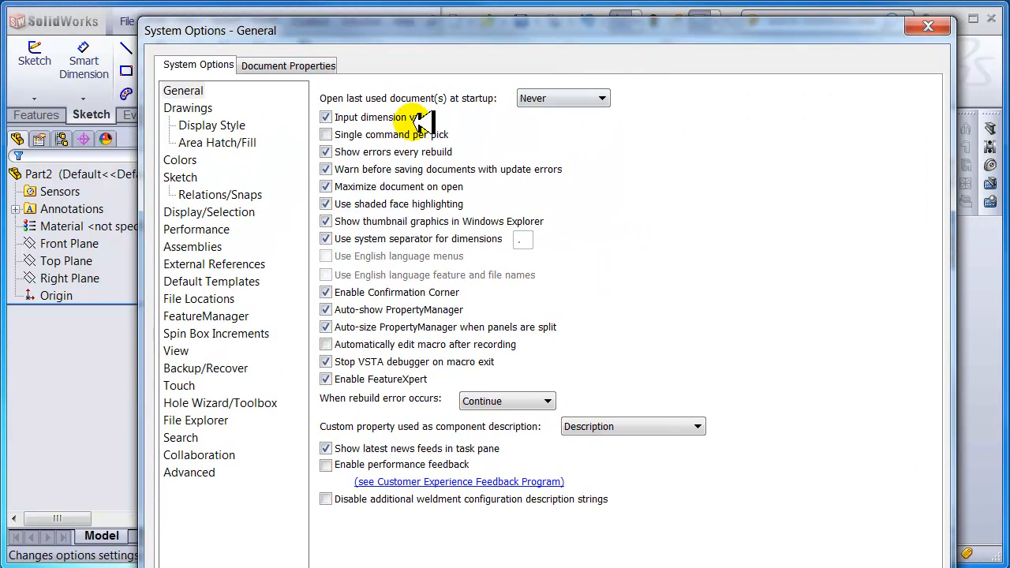
click(272, 65)
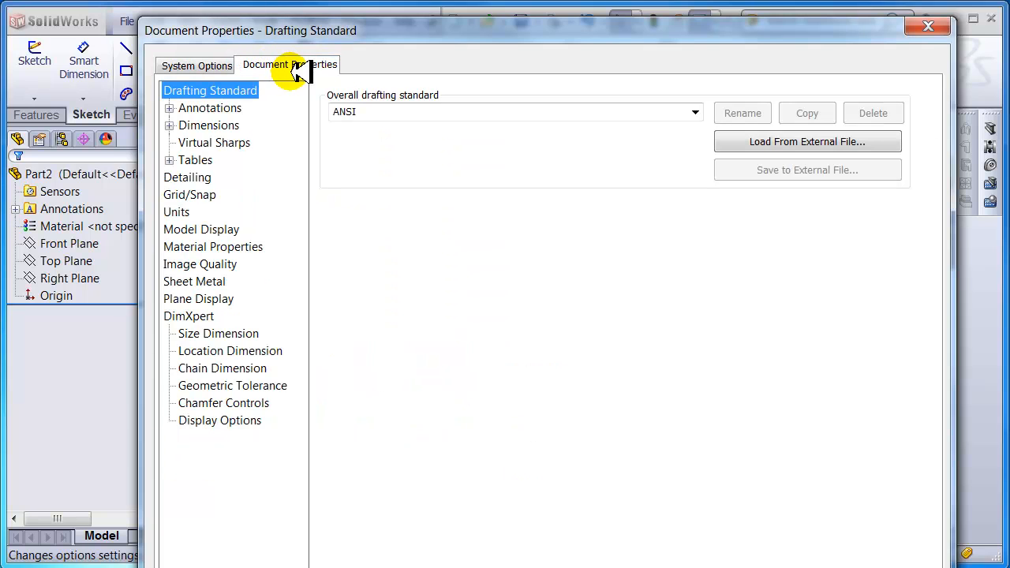
click(186, 195)
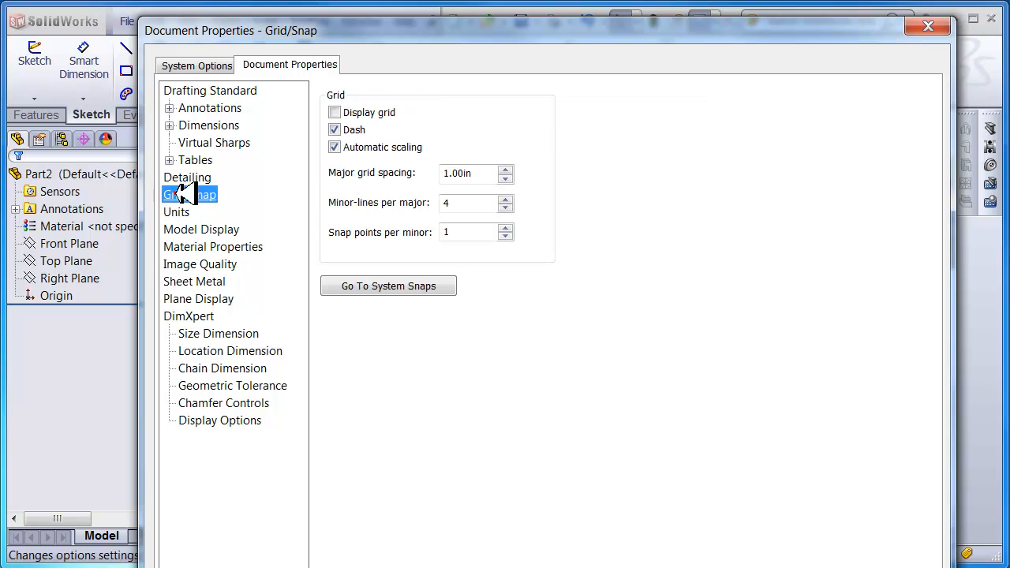
click(334, 108)
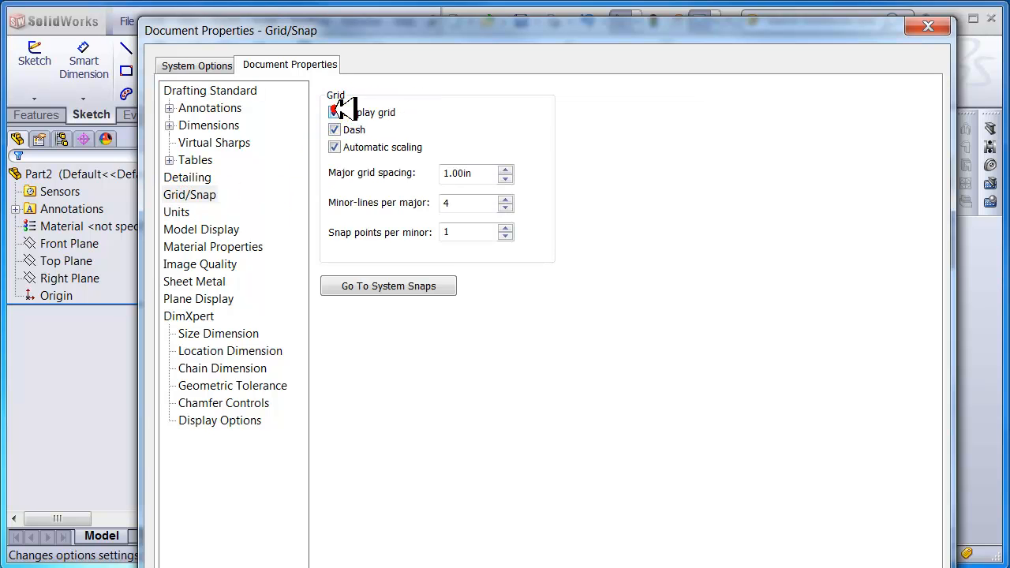
drag(514, 21, 532, 0)
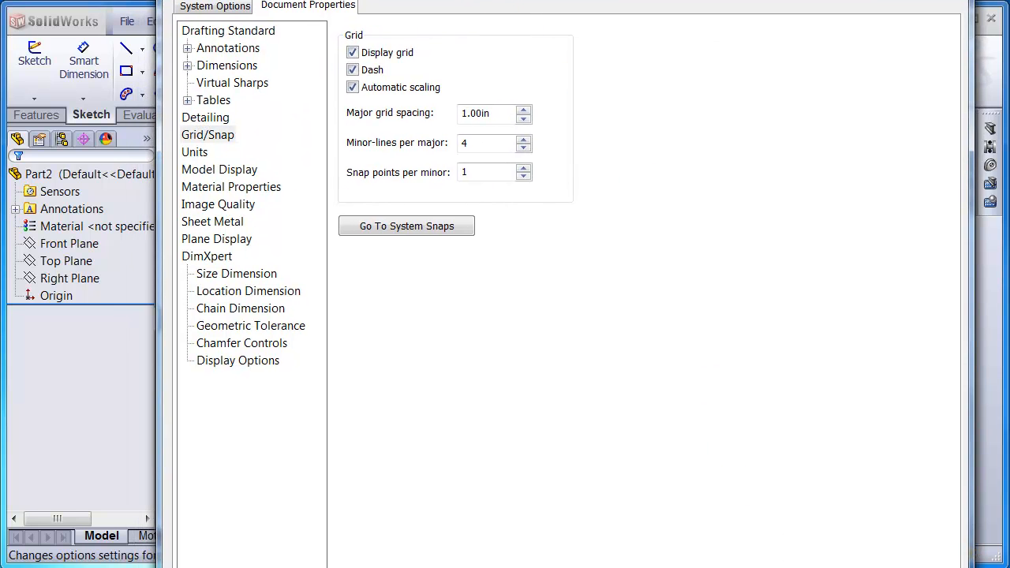
key(Return)
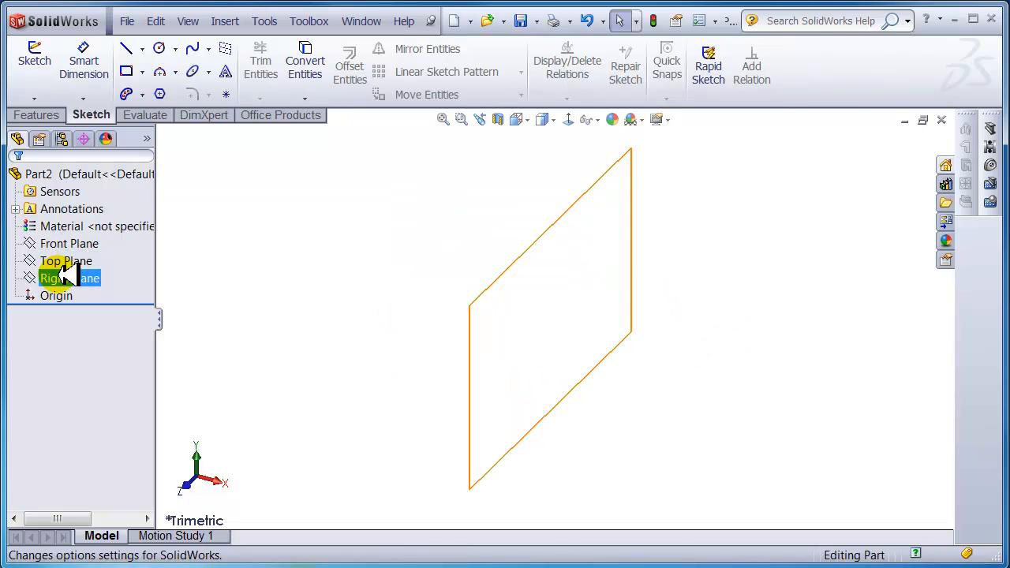
- Select the Front Plane in the FeatureManager tree, leaving its name unchanged
click(69, 245)
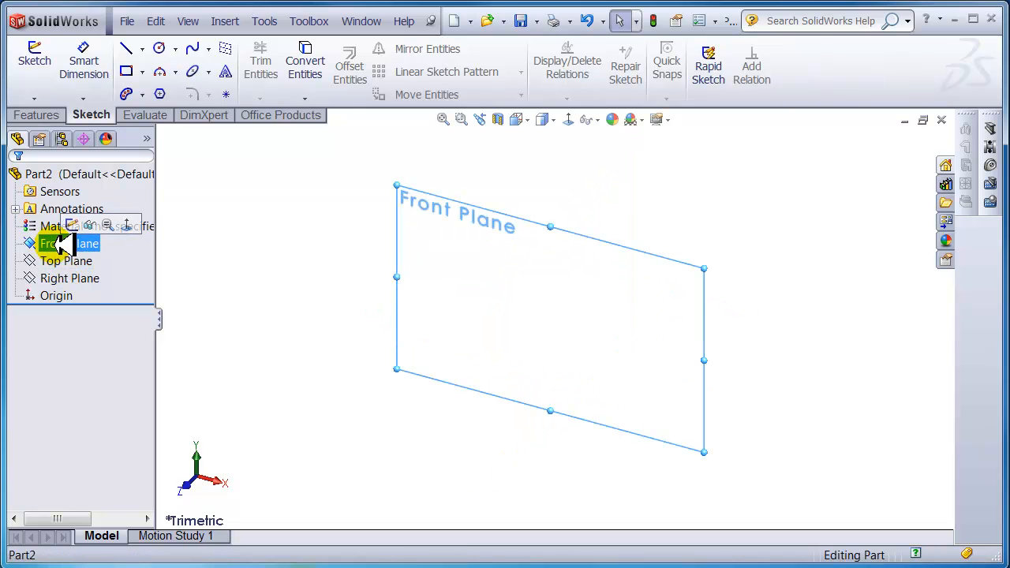
click(56, 261)
click(63, 278)
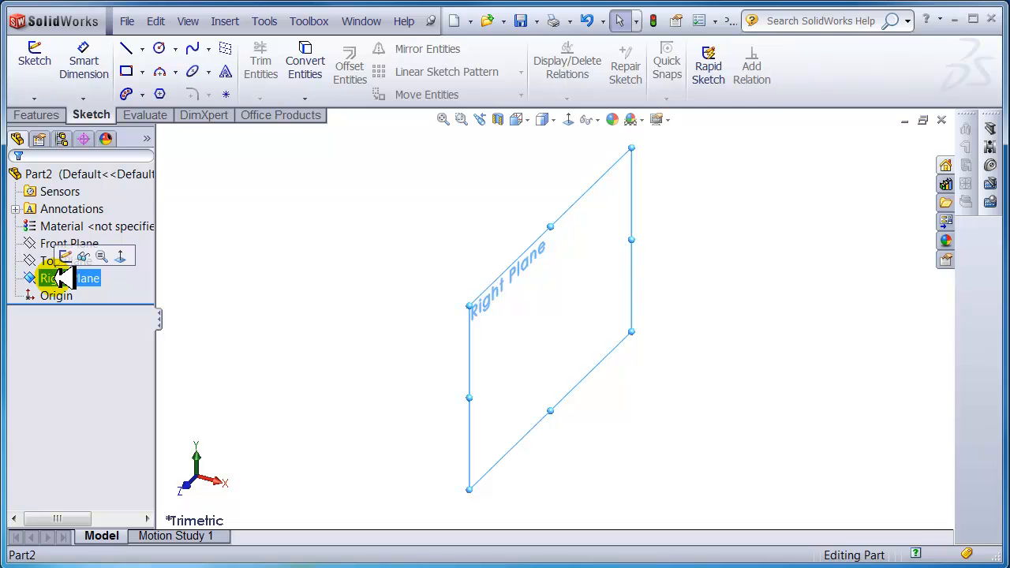
click(49, 261)
click(48, 243)
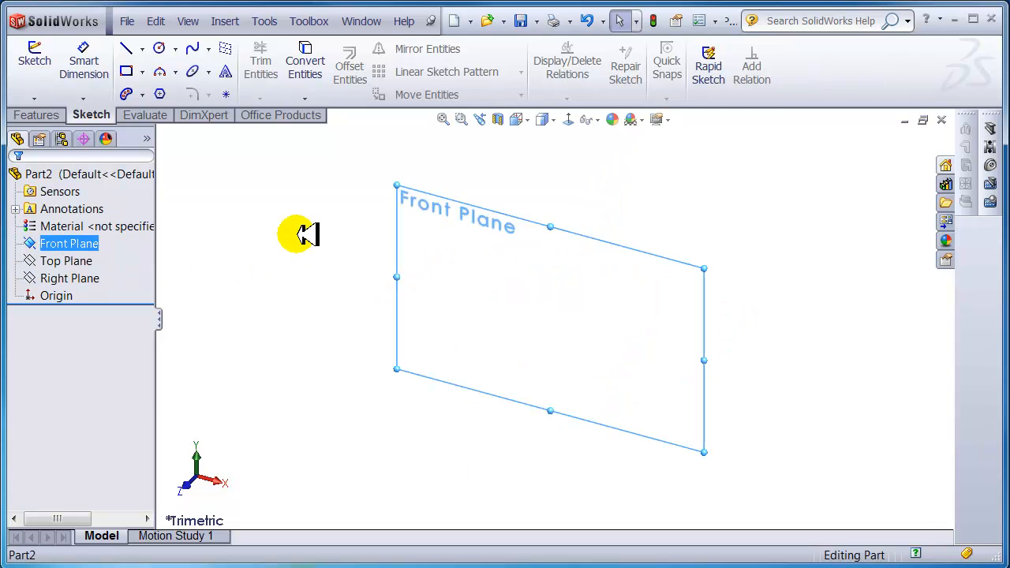
ctrl+click(75, 261)
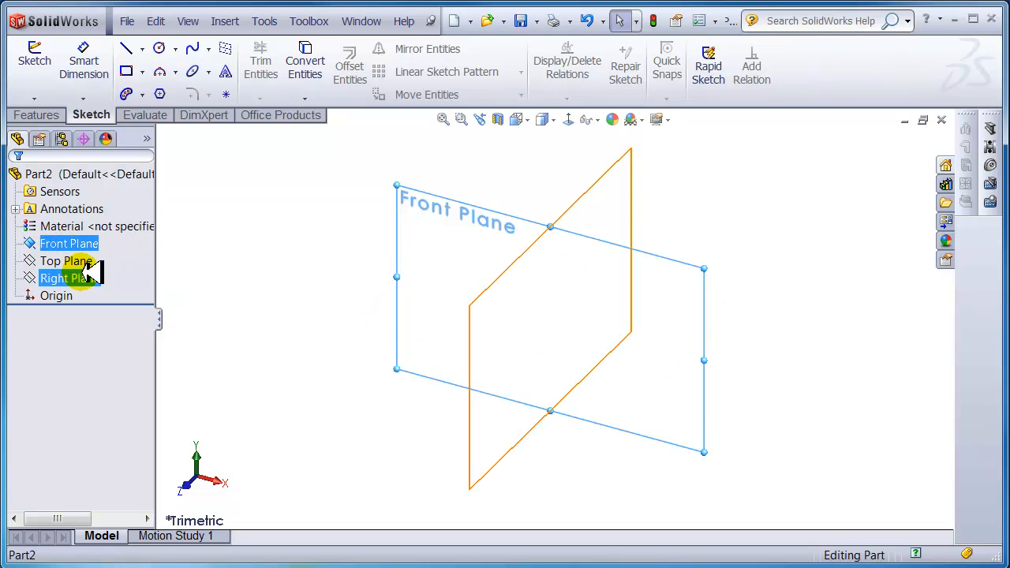
click(39, 246)
click(47, 243)
click(31, 242)
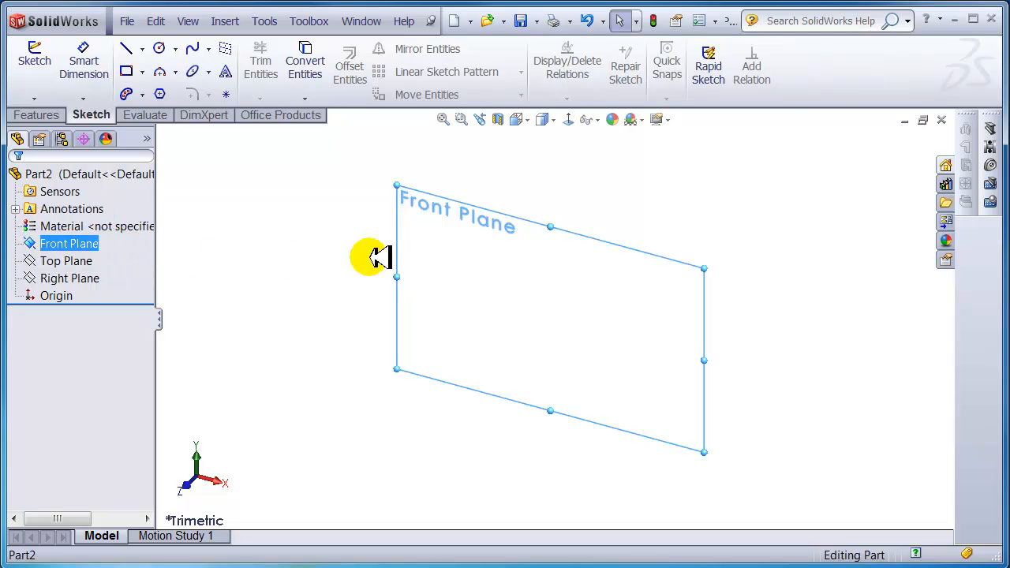
- Turn the view Normal To the Front Plane and return to the Sketch tab
click(570, 119)
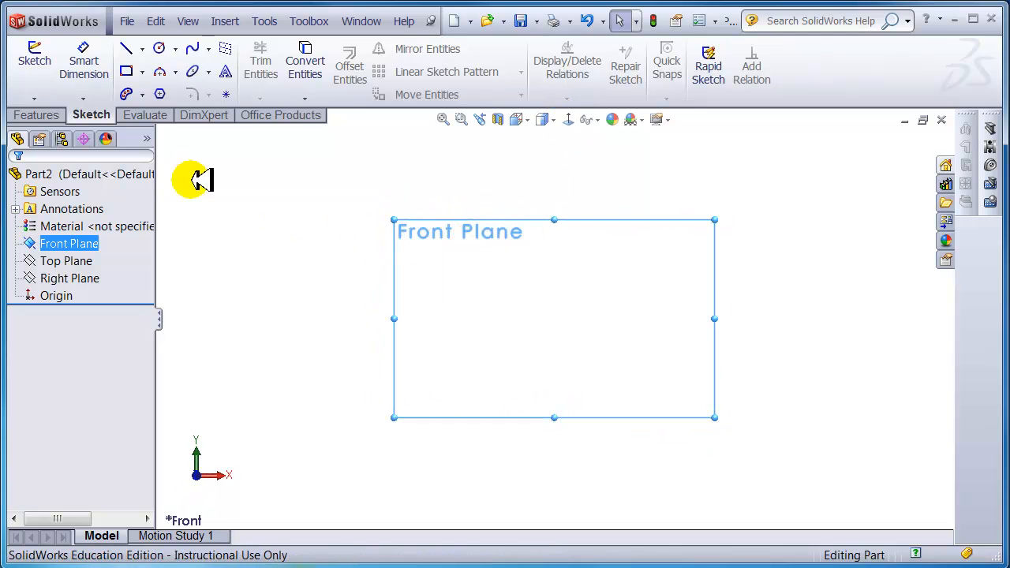
click(51, 114)
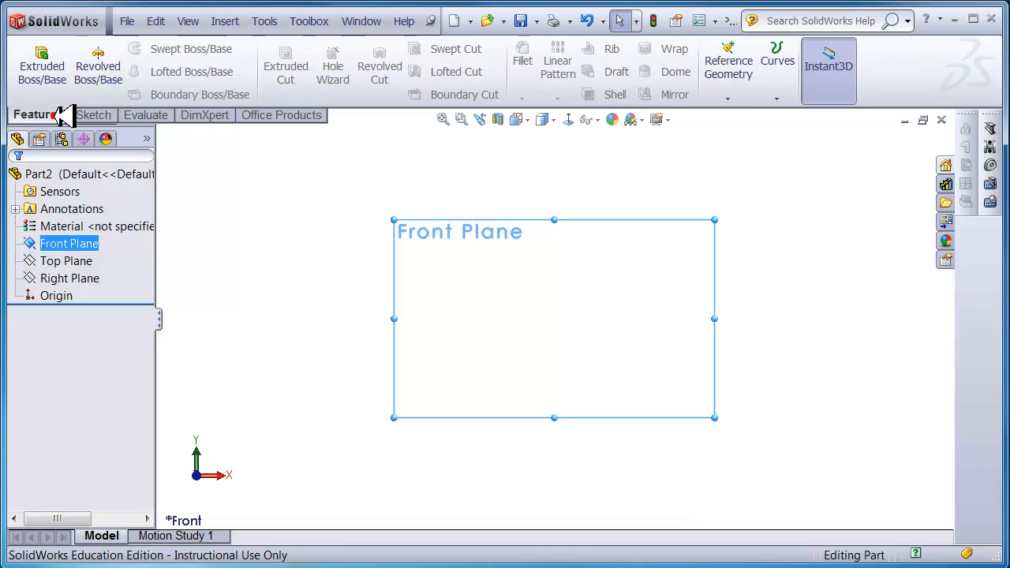
click(101, 115)
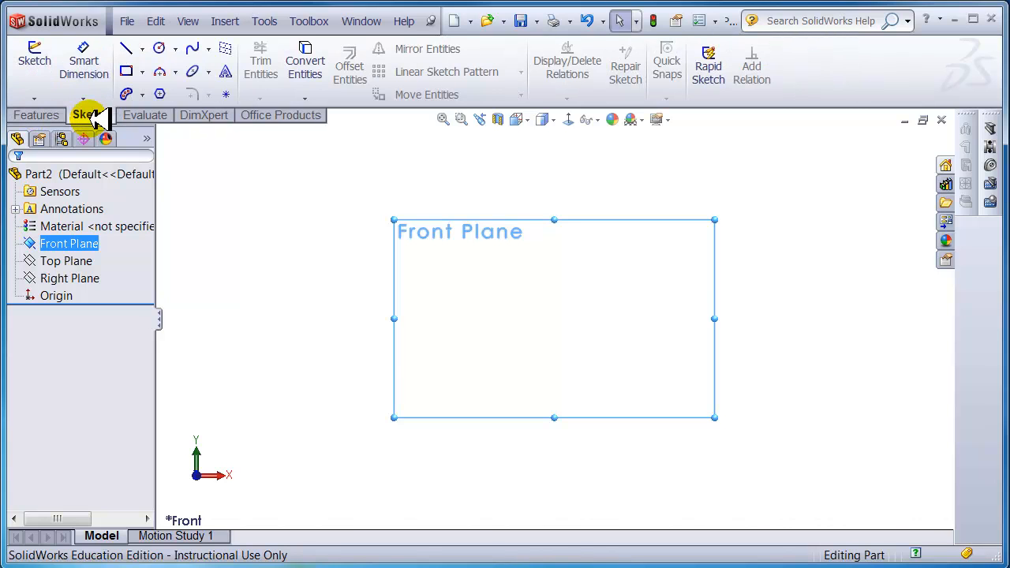
- Sketch a corner rectangle on the Front Plane from the origin, about 4.77 × 2.9 in
click(44, 57)
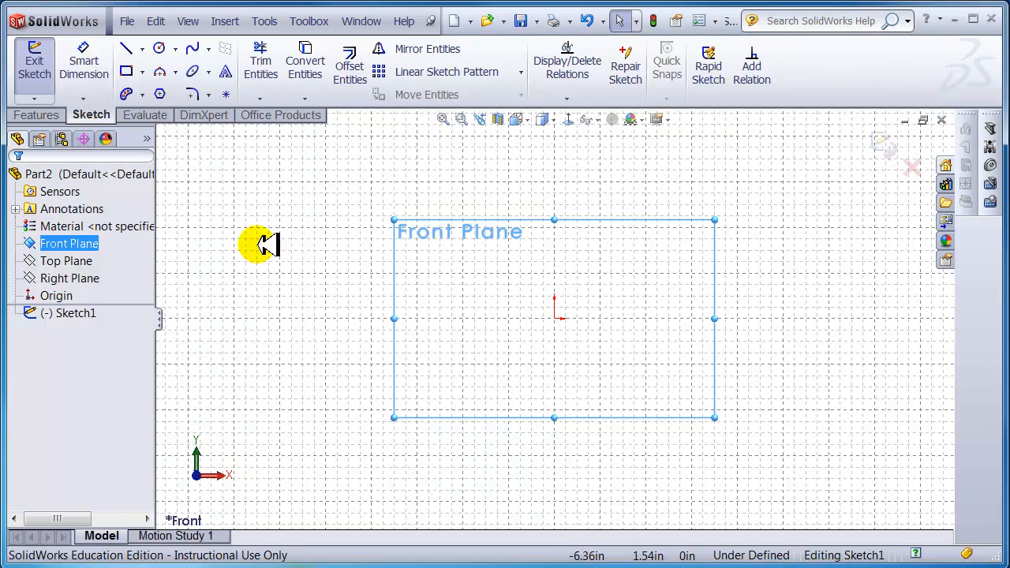
click(143, 72)
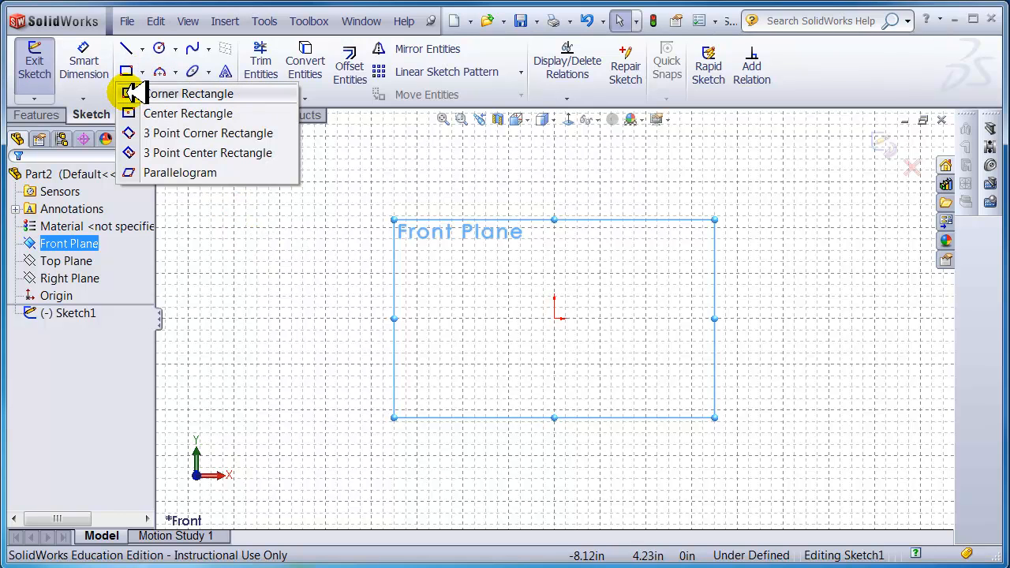
click(132, 93)
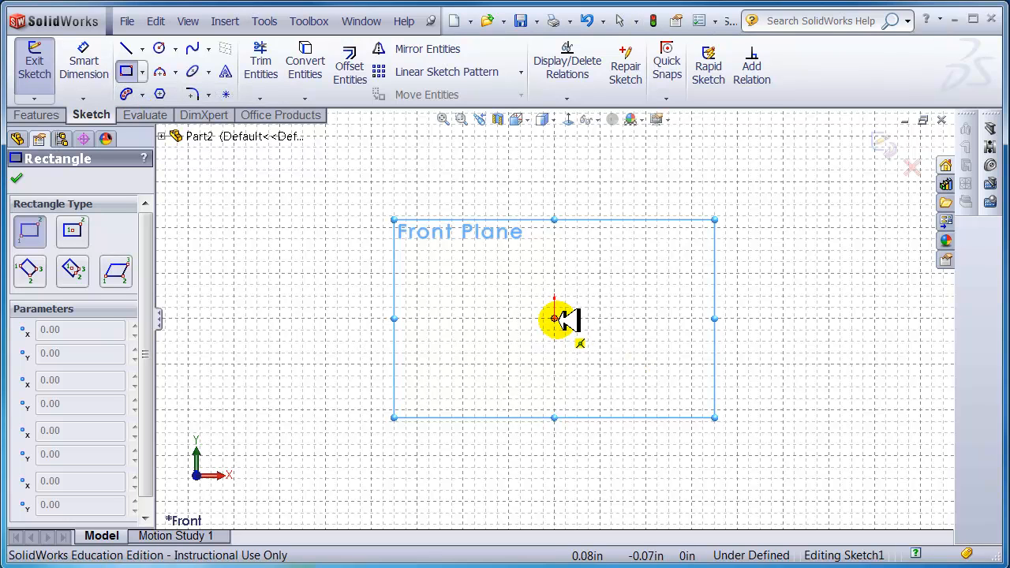
mouse_move(555, 318)
mouse_down()
mouse_move(712, 240)
mouse_move(794, 183)
mouse_move(762, 207)
mouse_move(703, 225)
mouse_move(789, 191)
mouse_move(709, 207)
mouse_move(771, 199)
mouse_move(772, 187)
mouse_move(733, 197)
mouse_move(785, 187)
mouse_move(773, 183)
mouse_up()
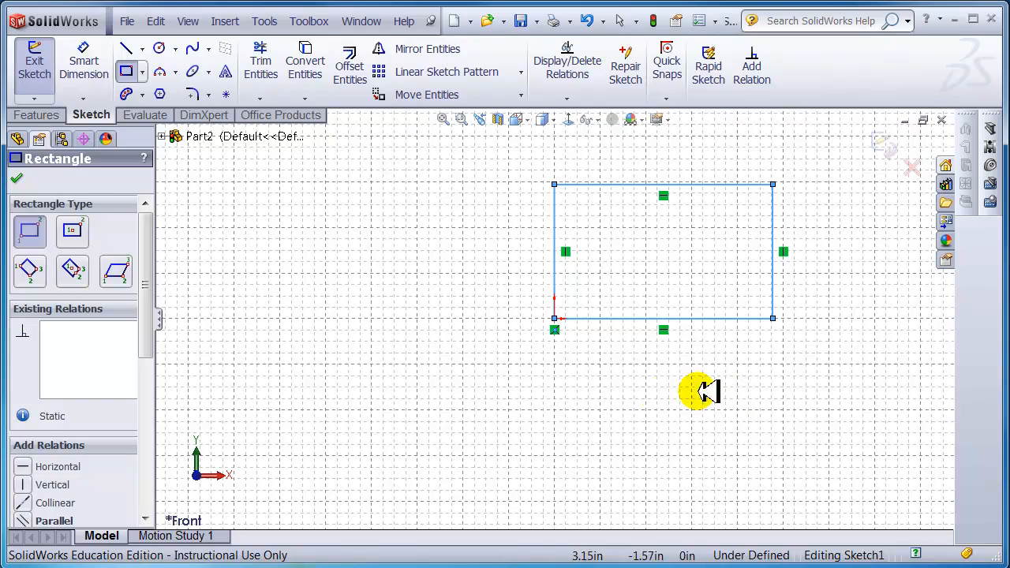
key(Escape)
- Zoom in and drag the rectangle's top-right corner to about 4.08 × 2.70 in
scroll(641, 298, up, 2)
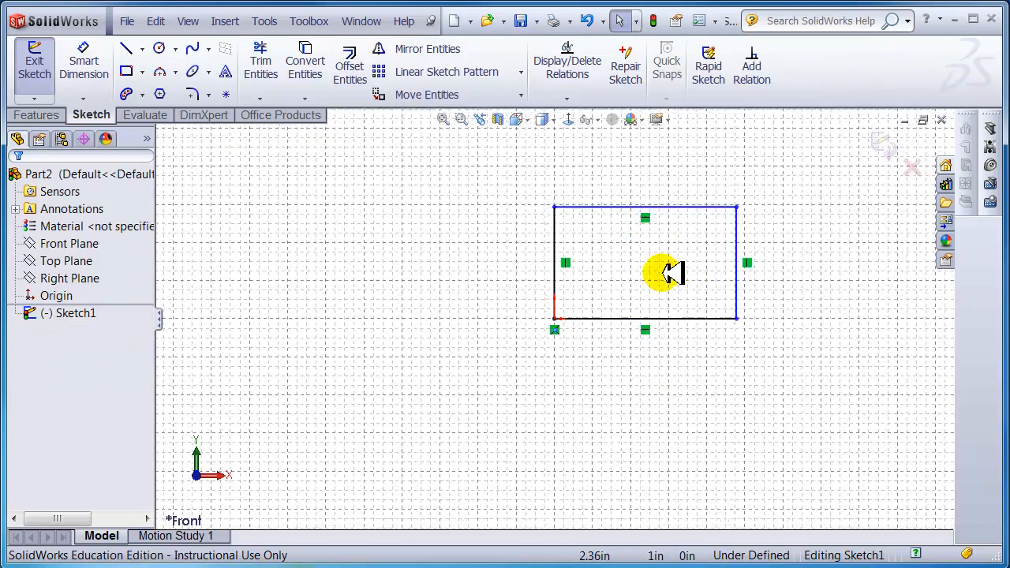
scroll(647, 275, down, 3)
scroll(439, 185, down, 1)
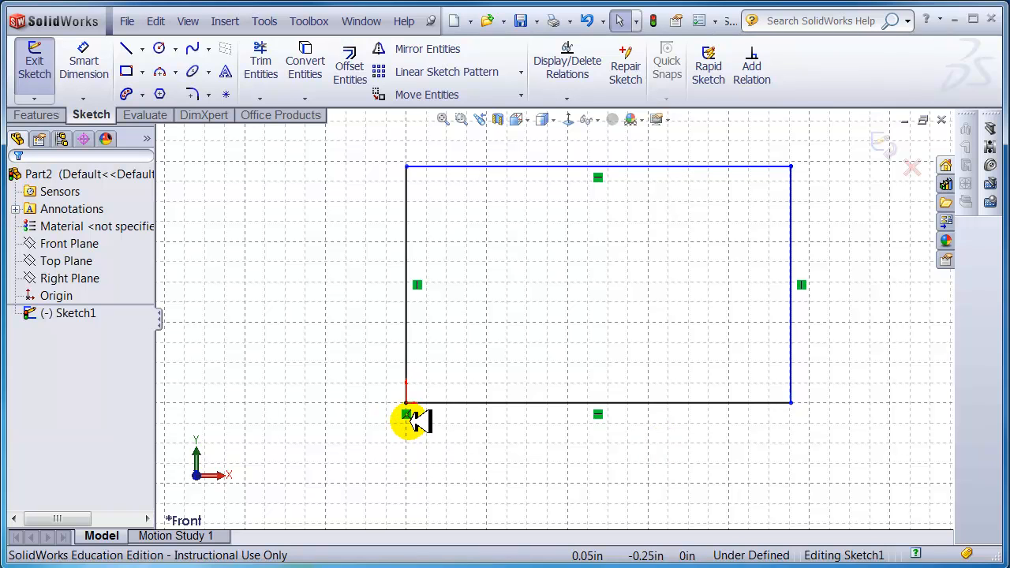
mouse_move(412, 415)
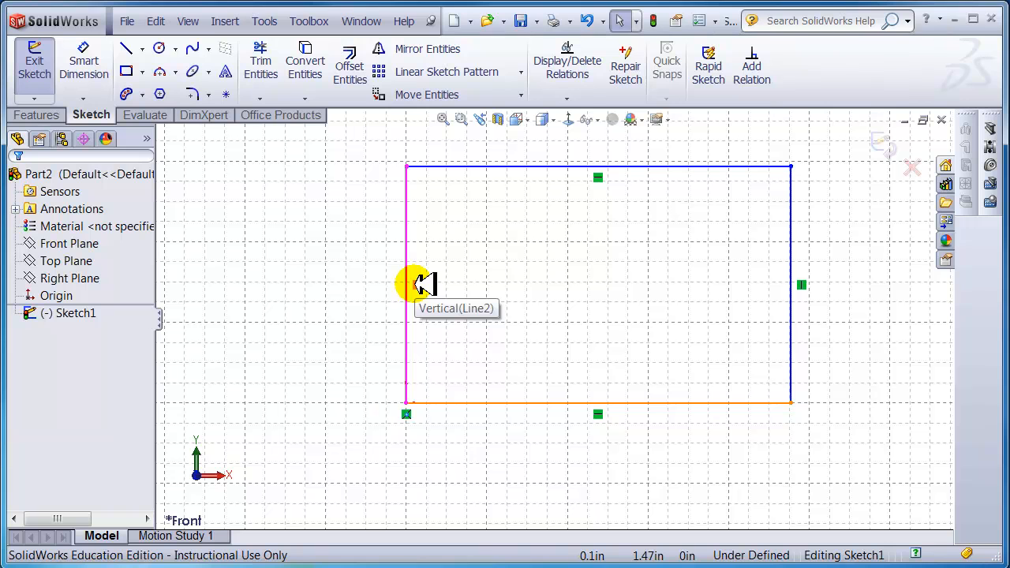
drag(791, 166, 734, 186)
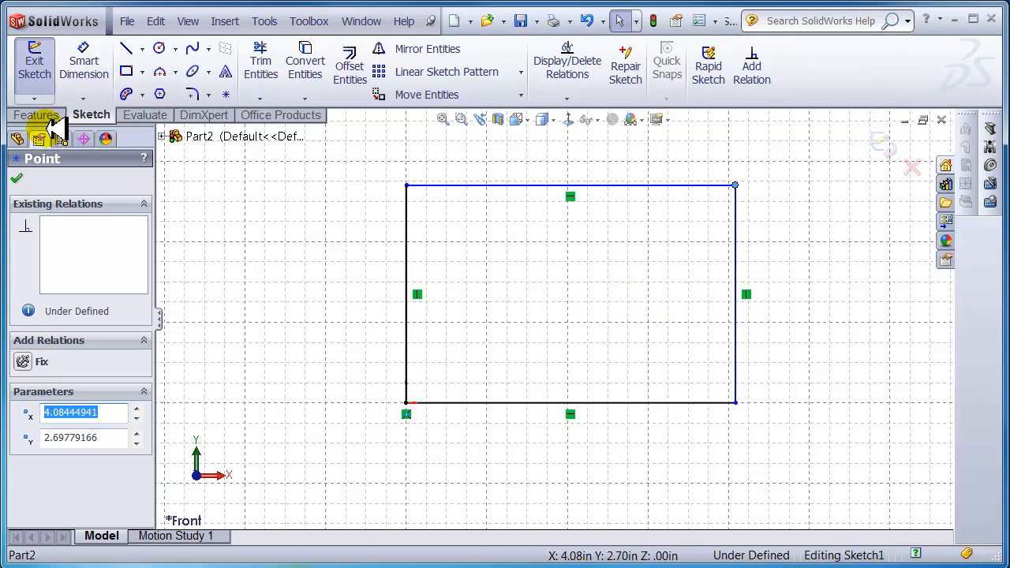
- Dimension the rectangle's top line to a 4.00 in width
click(89, 57)
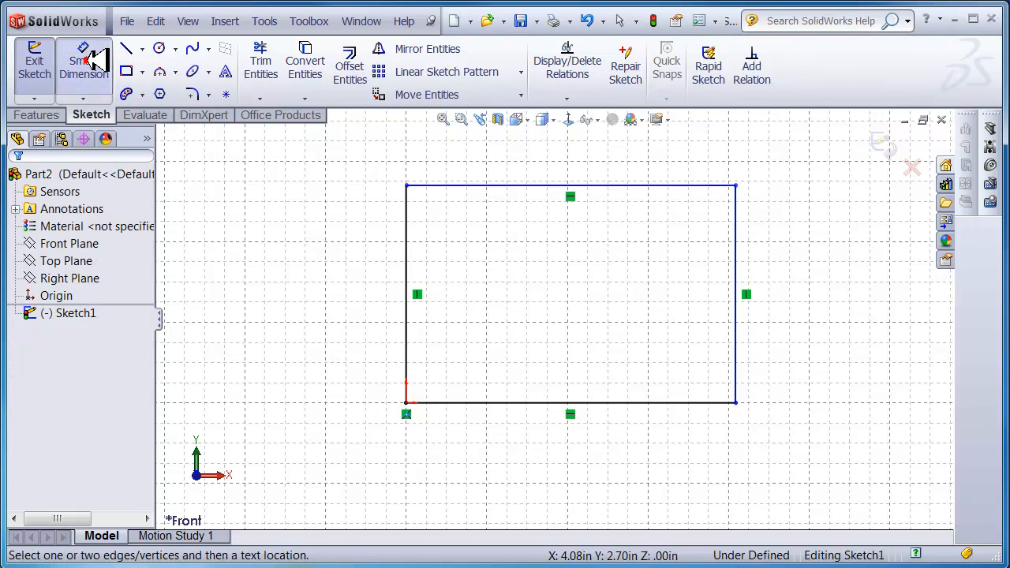
click(615, 186)
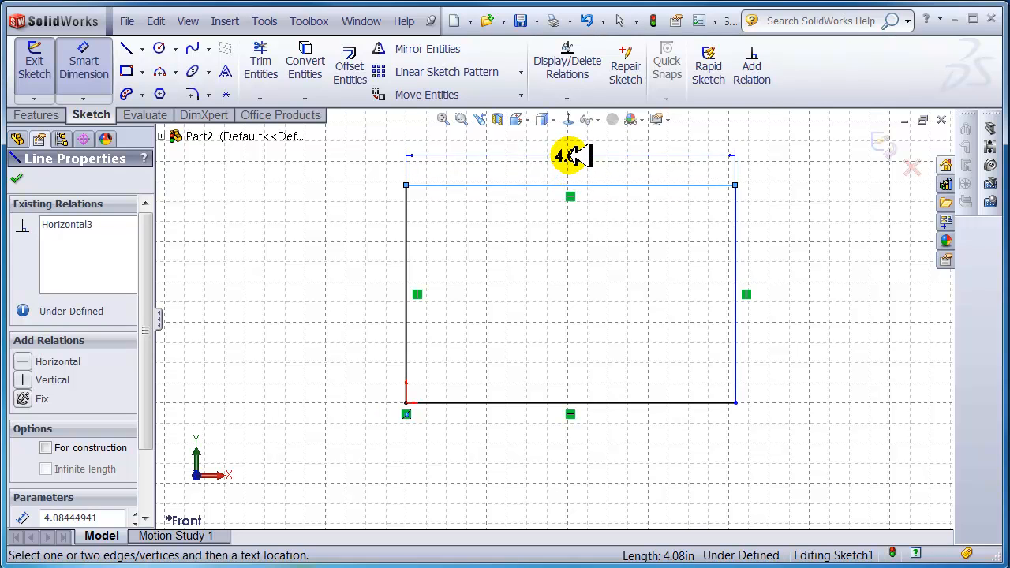
click(574, 159)
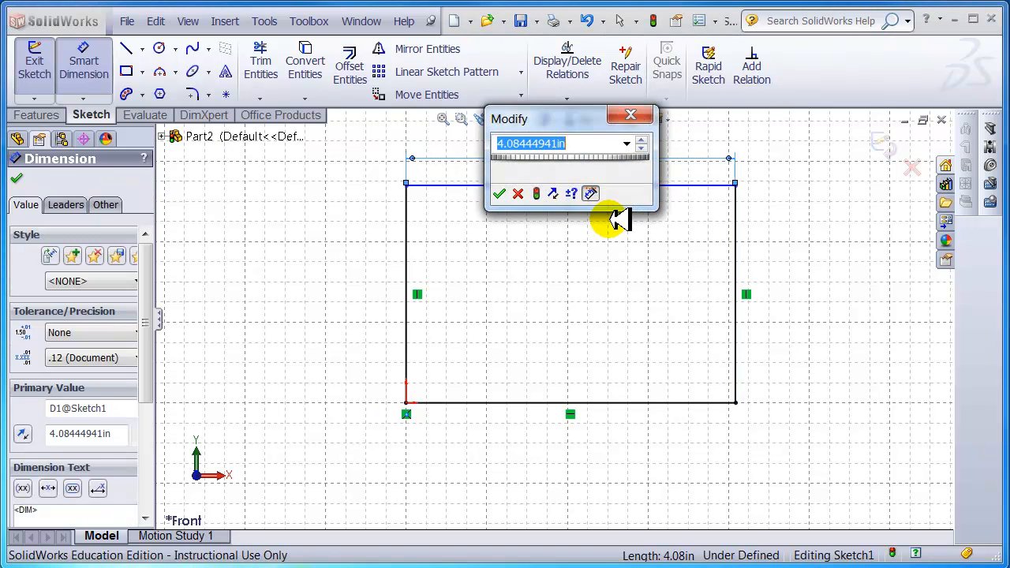
key(Return)
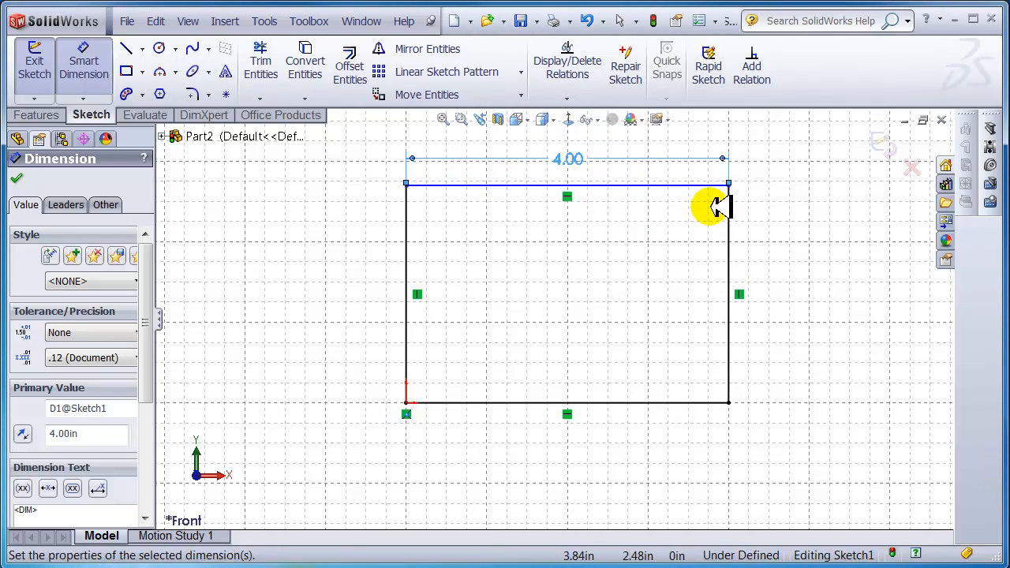
key(Escape)
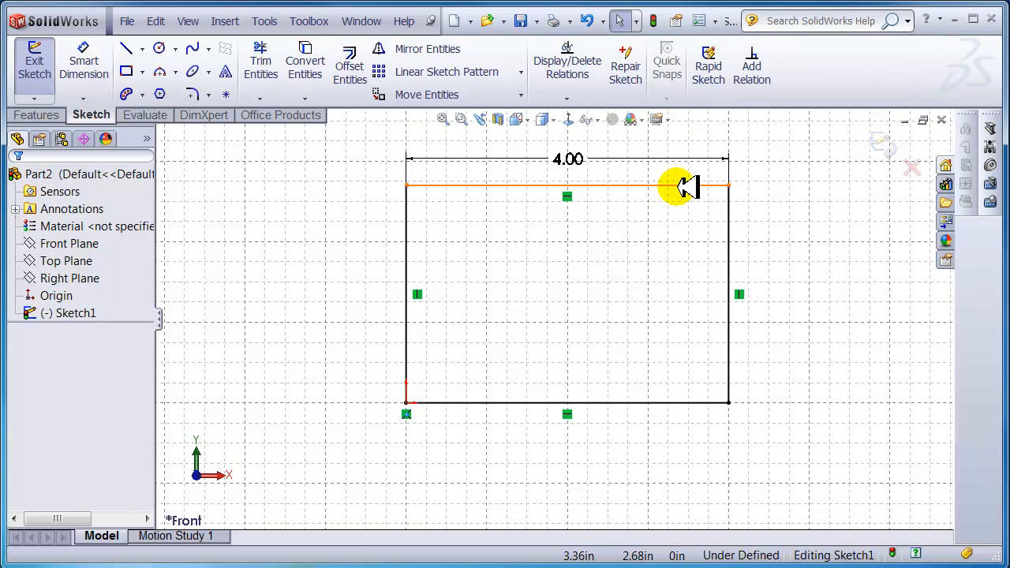
drag(683, 188, 596, 199)
click(615, 228)
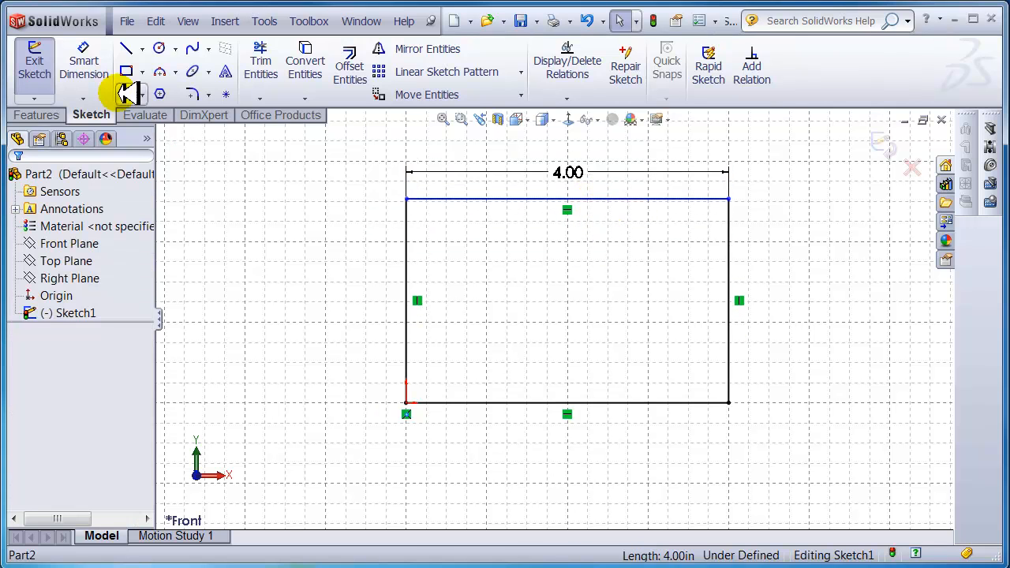
- Add a 2.00 in height dimension between the top and bottom lines
click(88, 62)
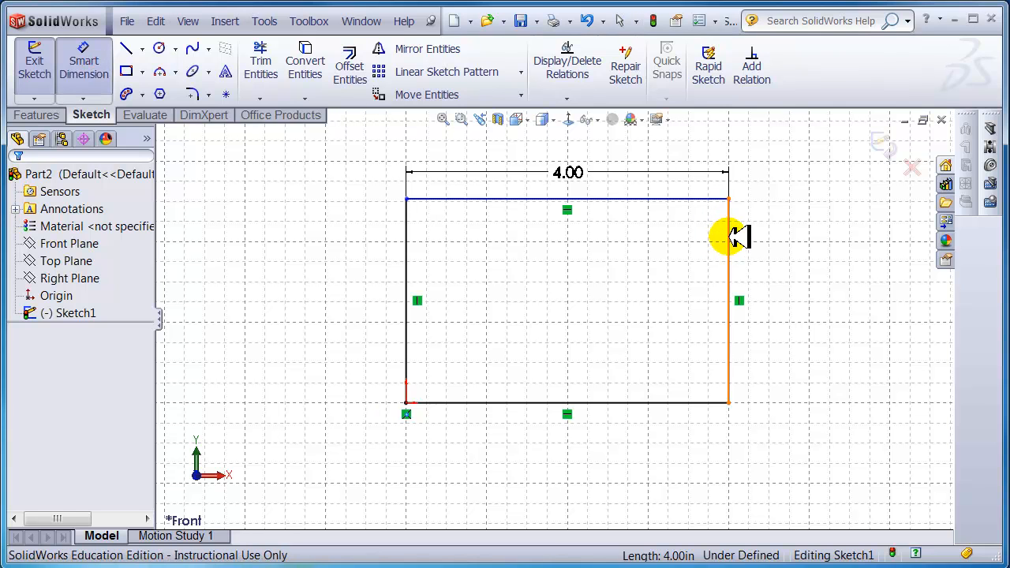
click(696, 198)
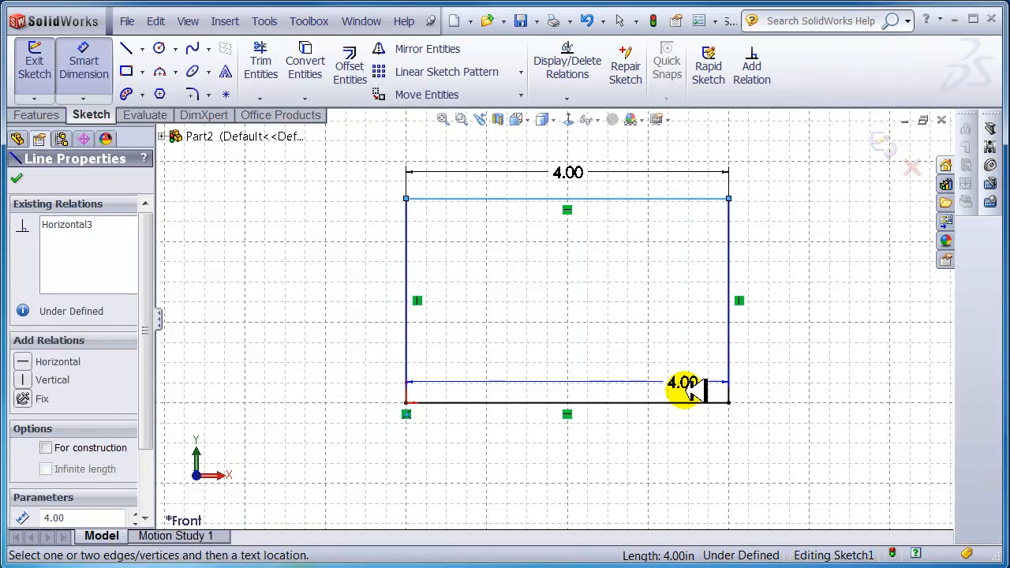
click(688, 403)
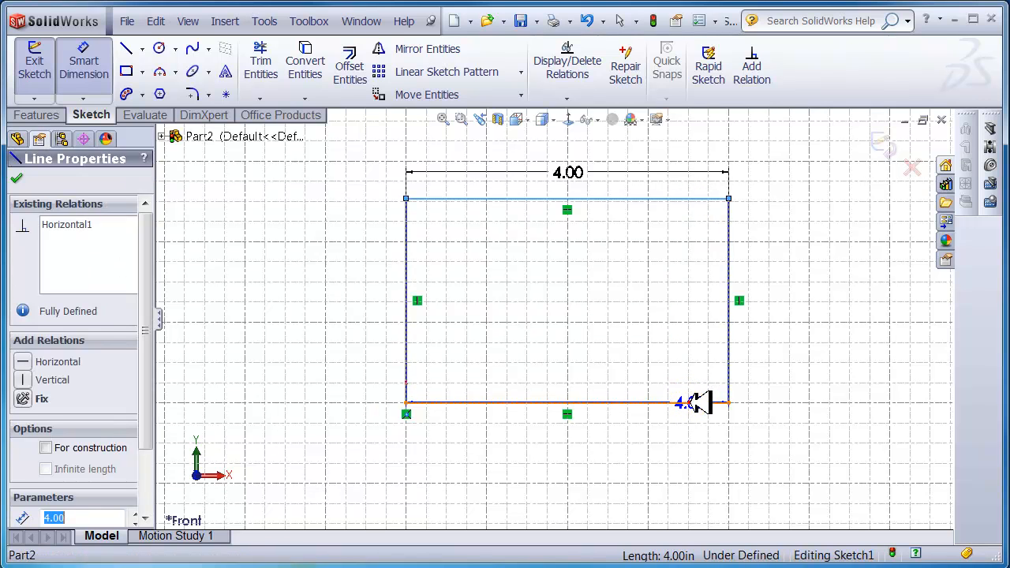
click(795, 286)
drag(798, 270, 740, 272)
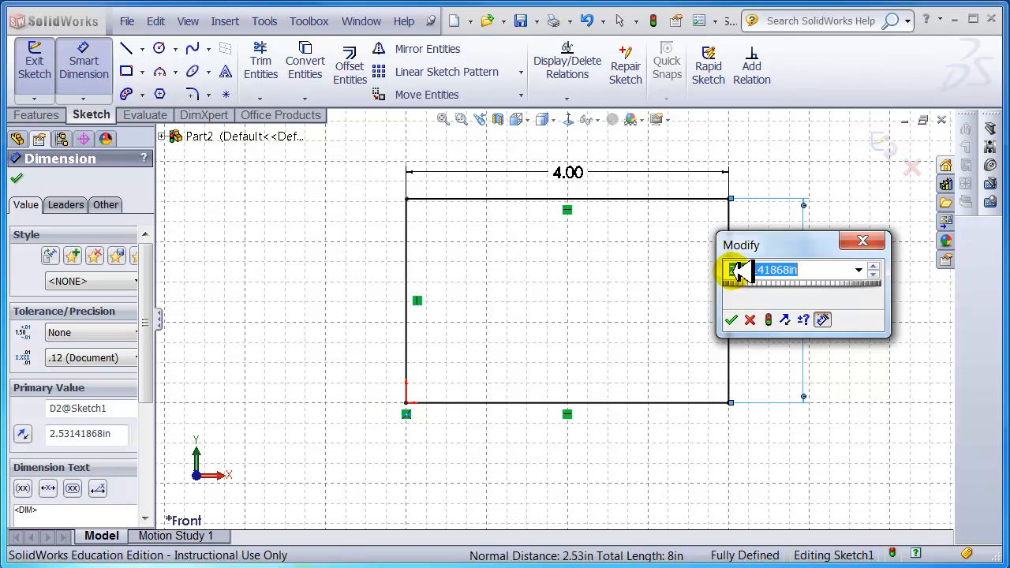
key(Return)
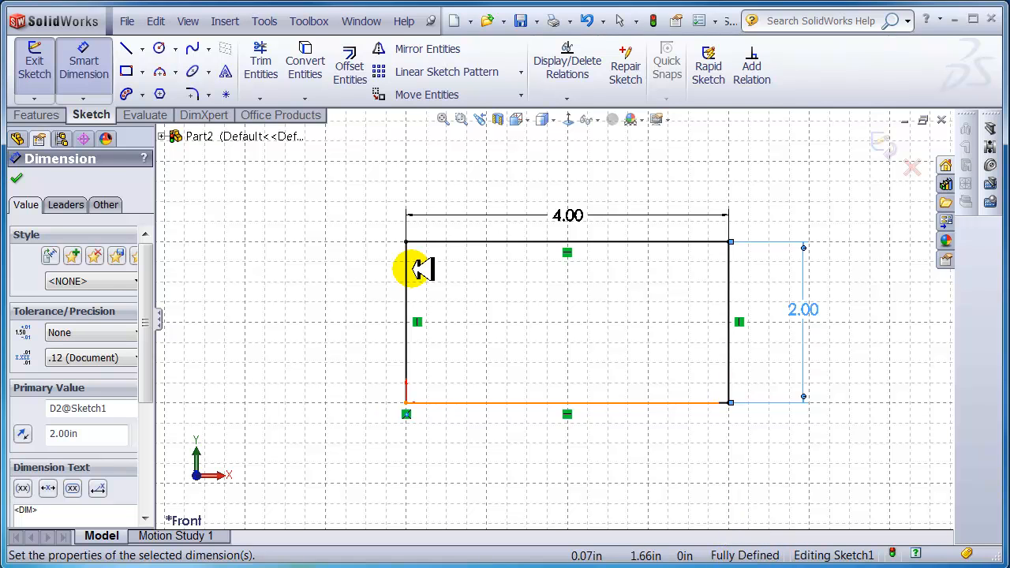
key(Escape)
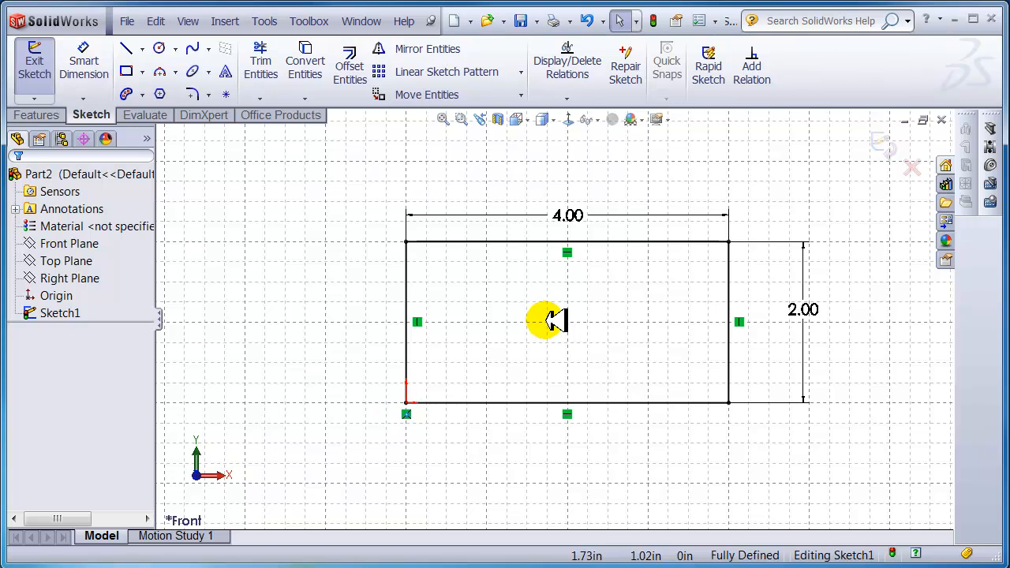
- Add an extra 2.00 dimension to the left edge, keeping it driving
click(83, 66)
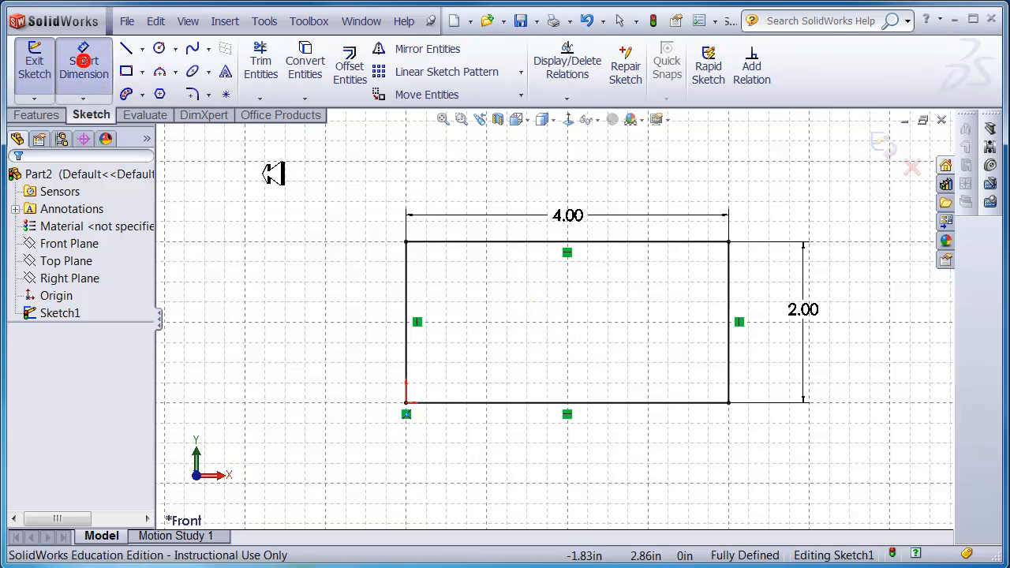
click(407, 275)
click(323, 298)
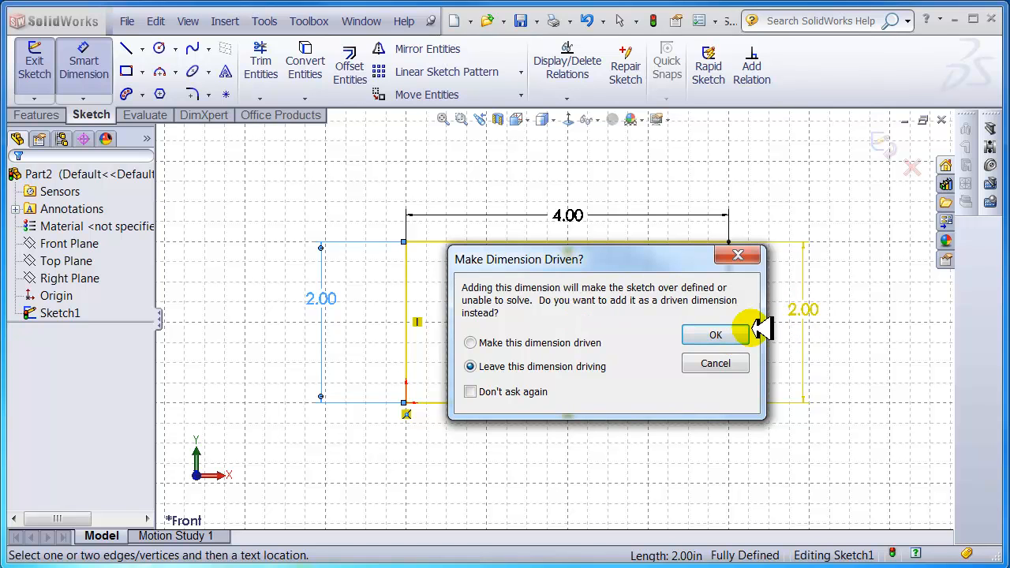
click(723, 334)
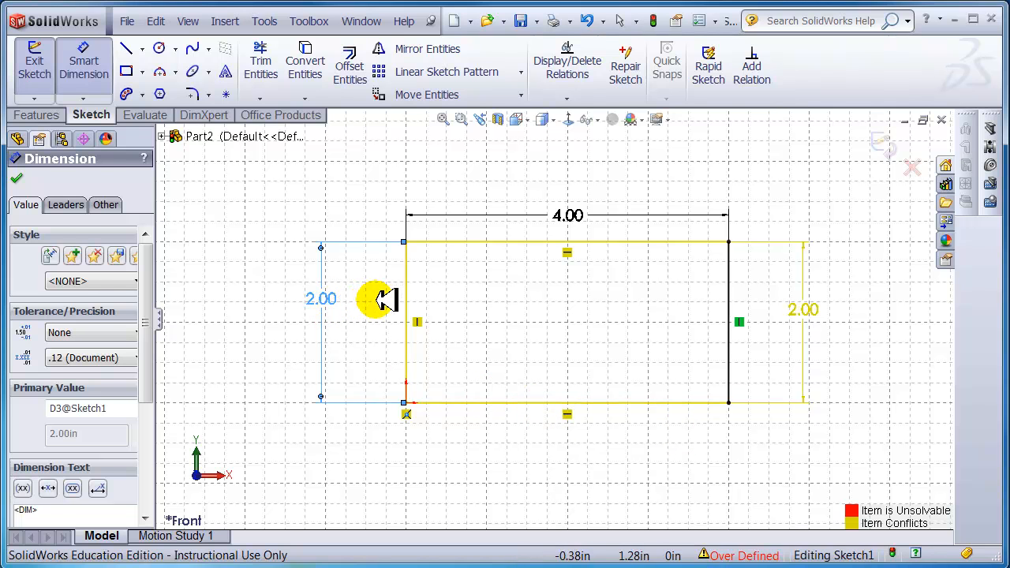
key(Escape)
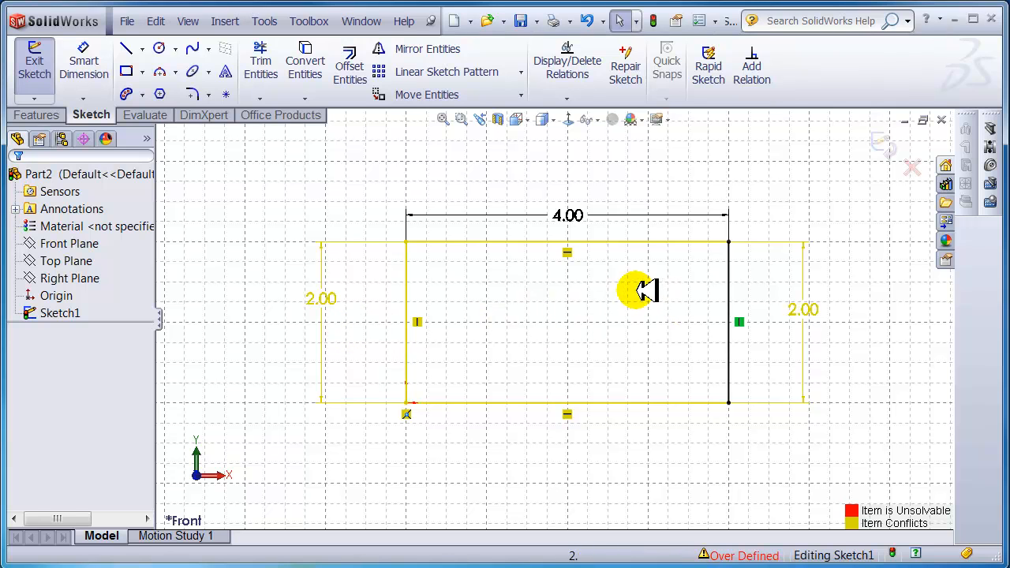
- Delete the conflicting left 2.00 dimension and rebuild to exit the sketch
click(324, 298)
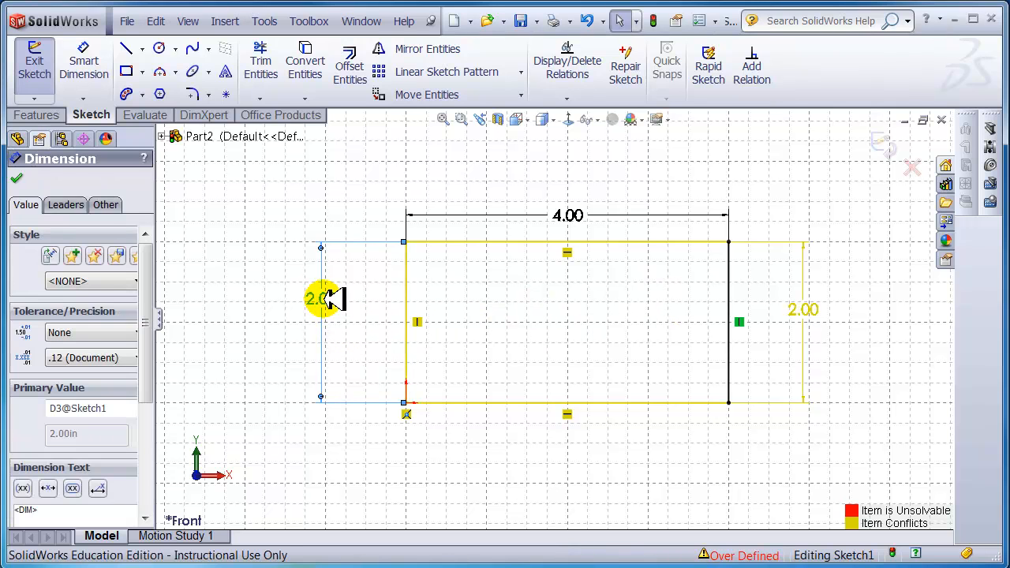
key(Delete)
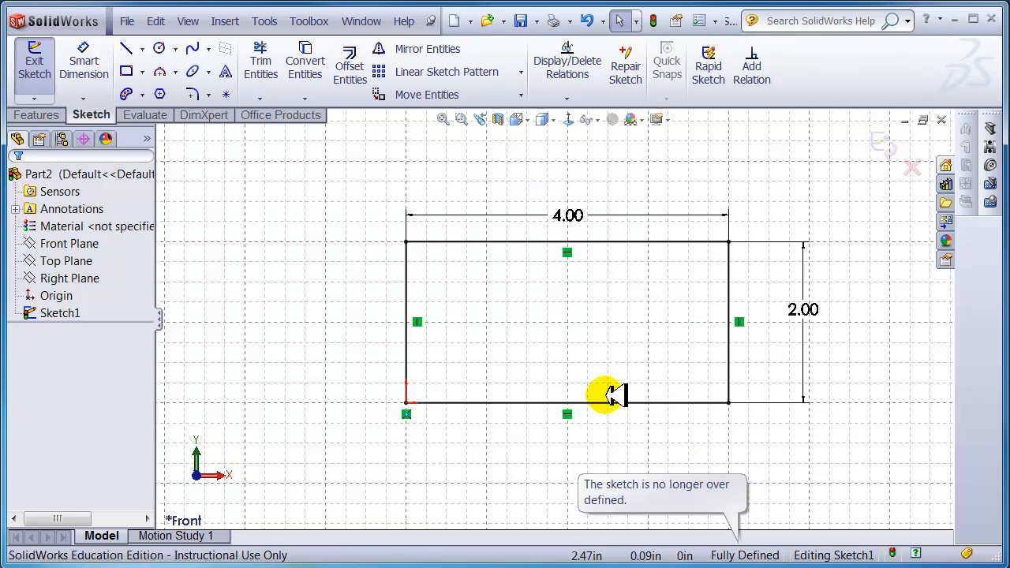
click(659, 21)
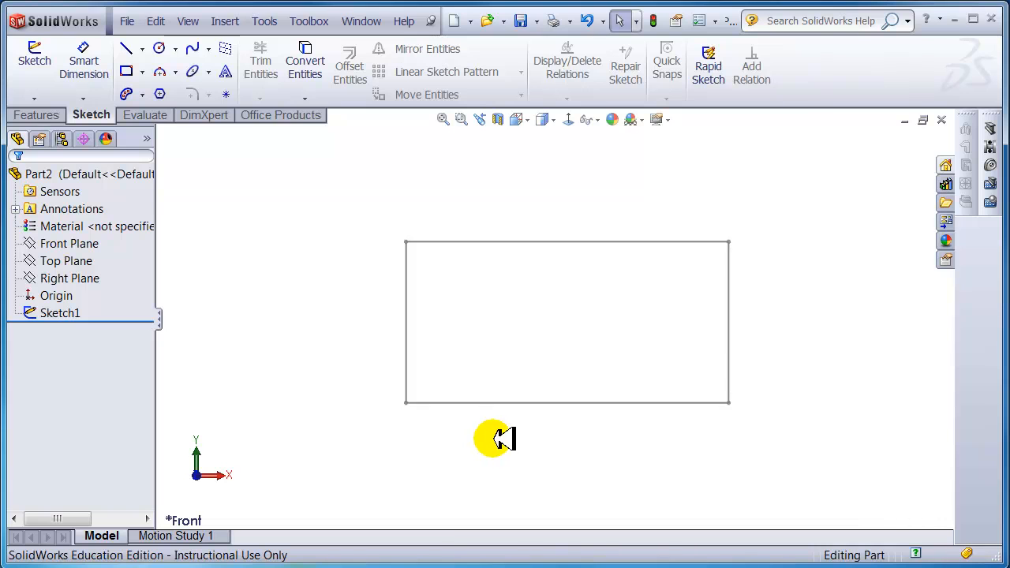
- Reopen Sketch1 with Edit Sketch and delete its 4.00 width dimension
click(44, 313)
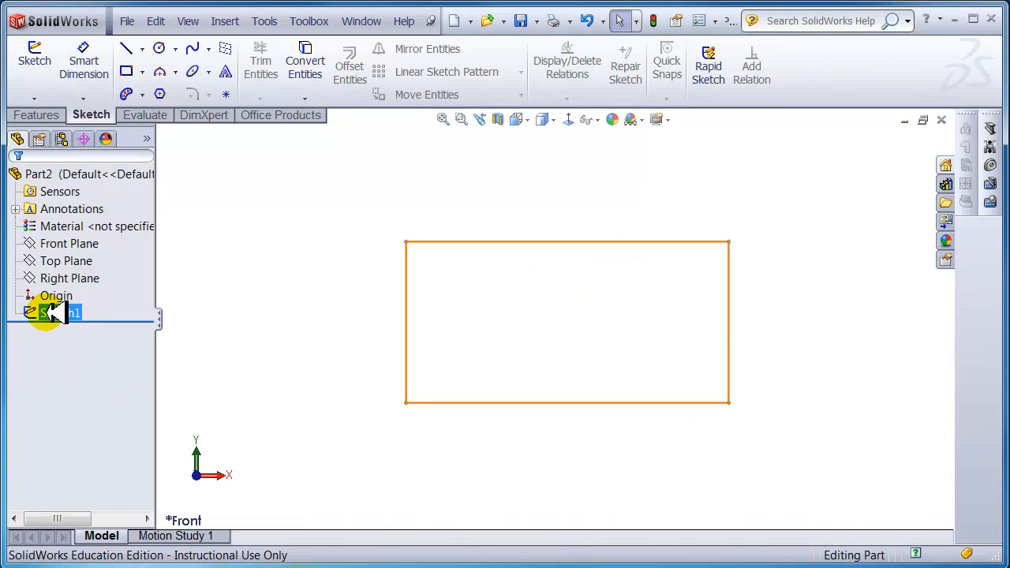
right_click(54, 312)
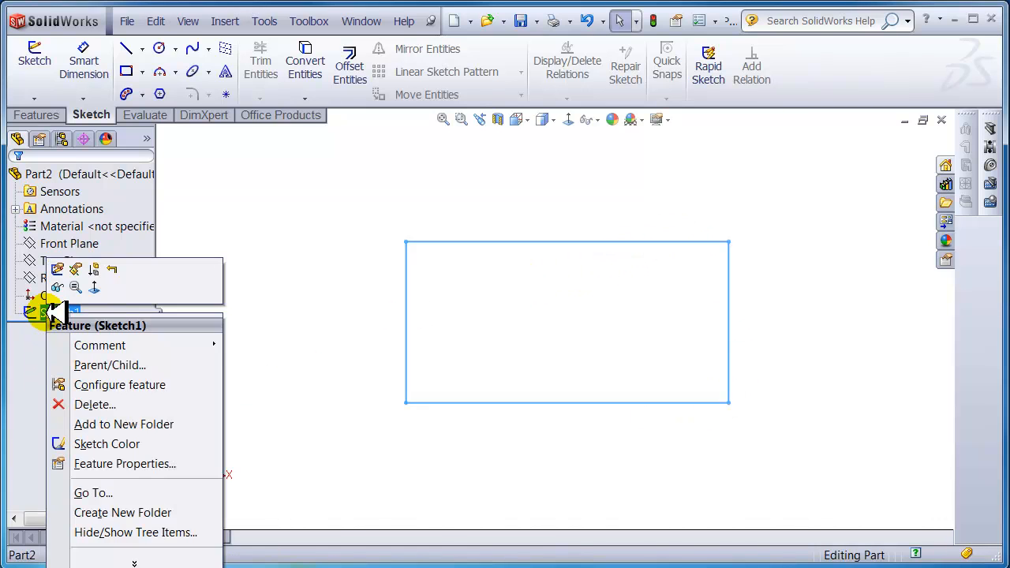
click(63, 269)
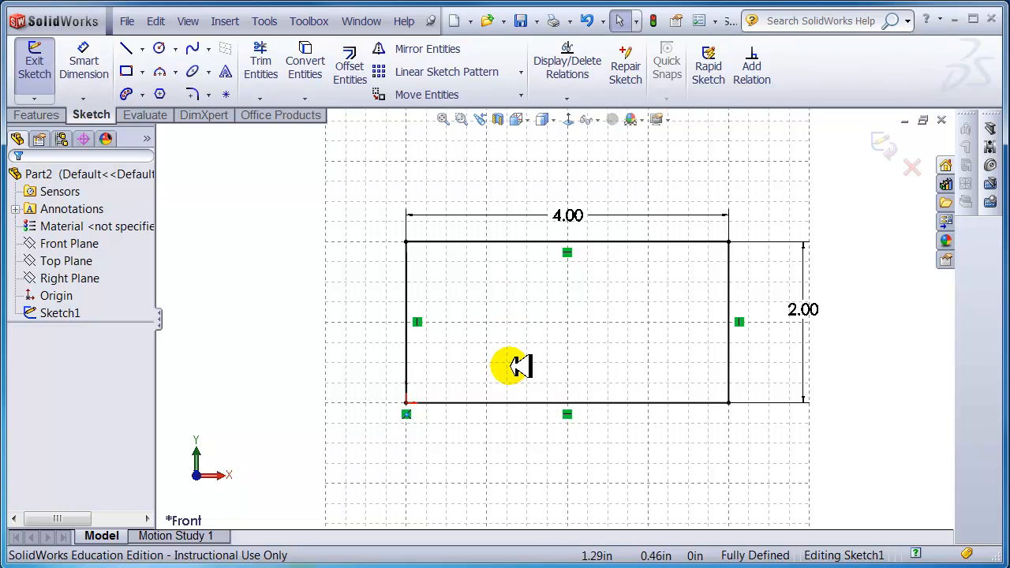
click(574, 215)
key(Delete)
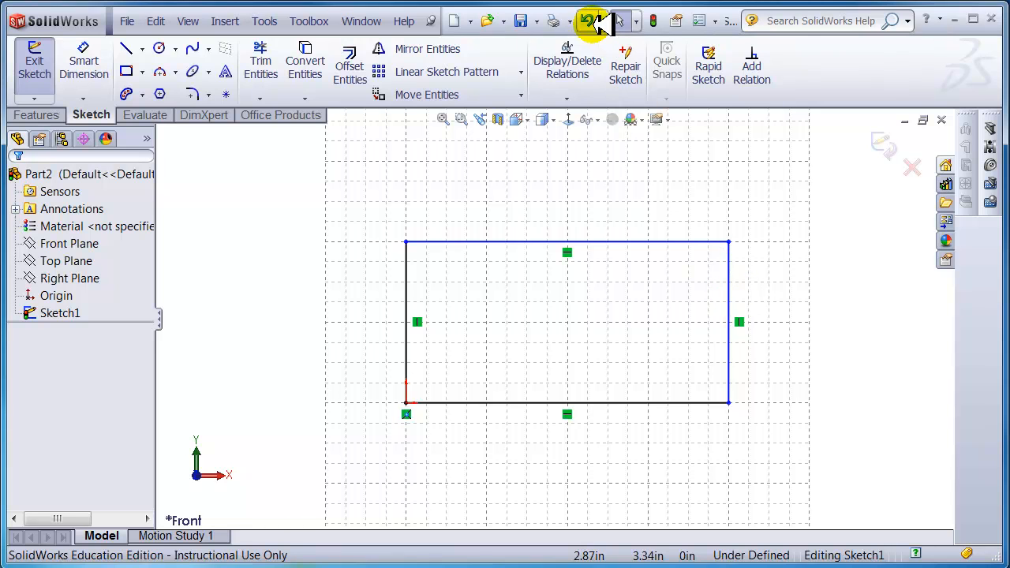
- Dimension the top line to 4.00 in and the right edge to 2.00 in
click(82, 63)
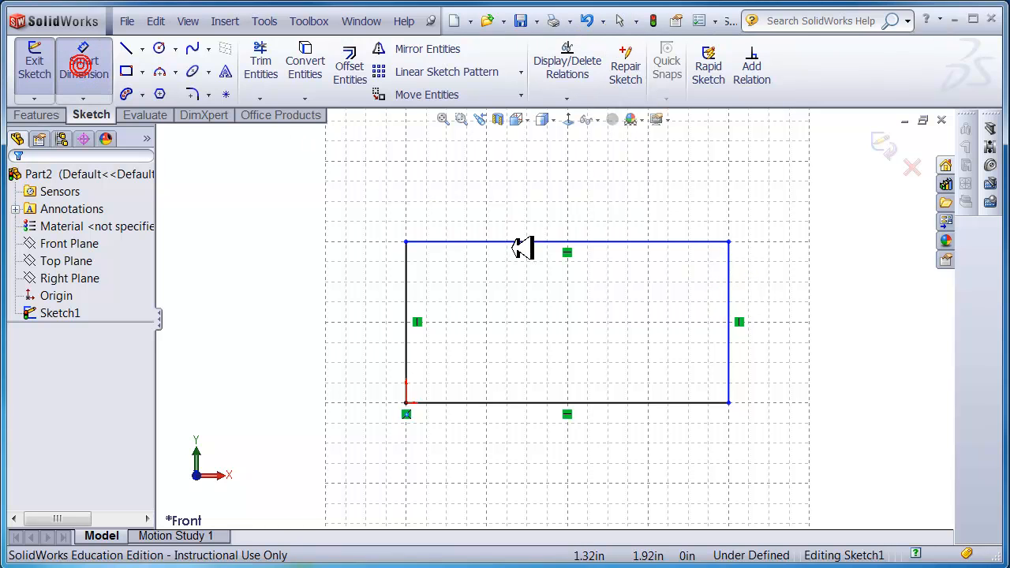
click(534, 241)
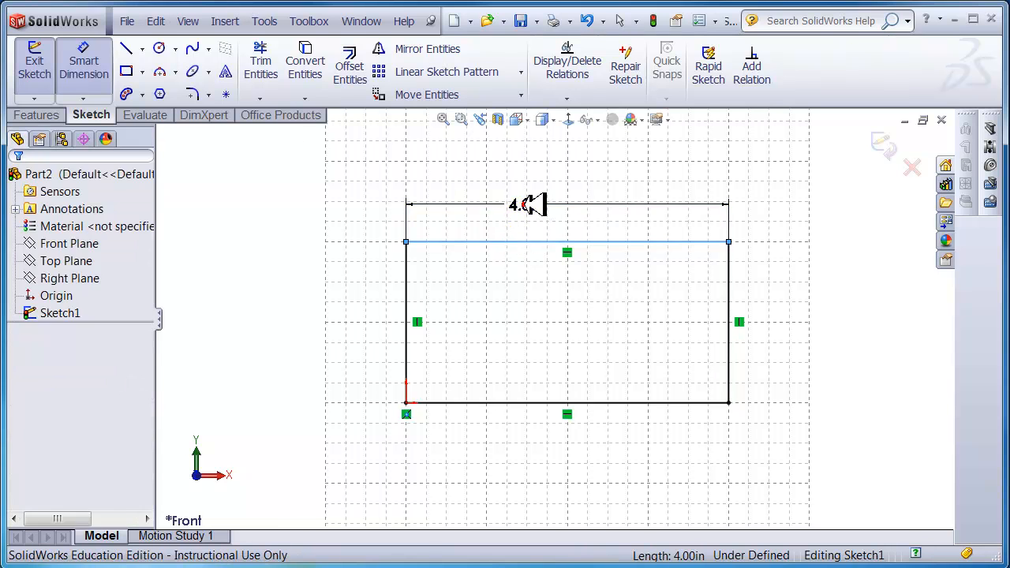
click(531, 204)
click(454, 239)
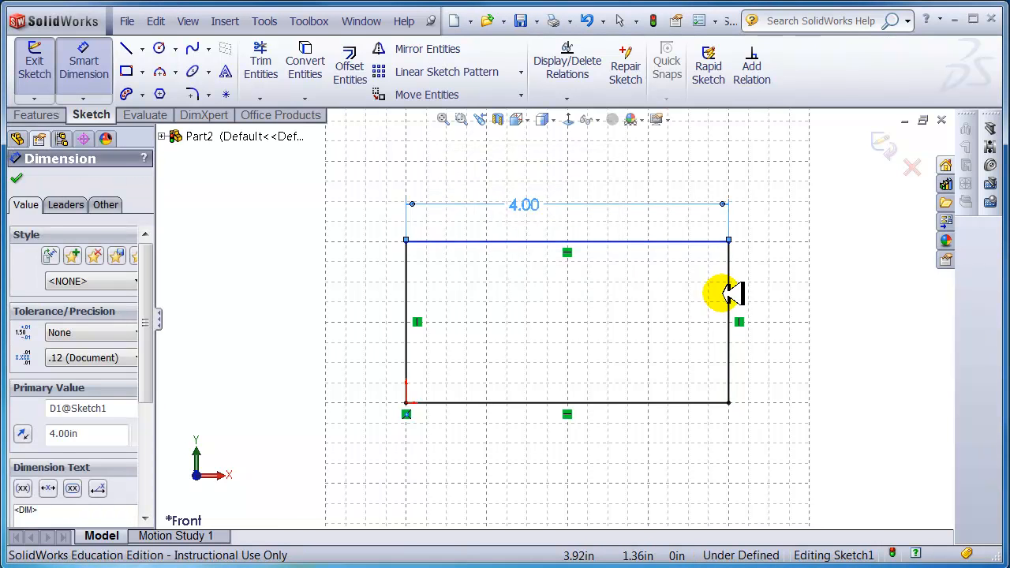
click(729, 294)
click(778, 296)
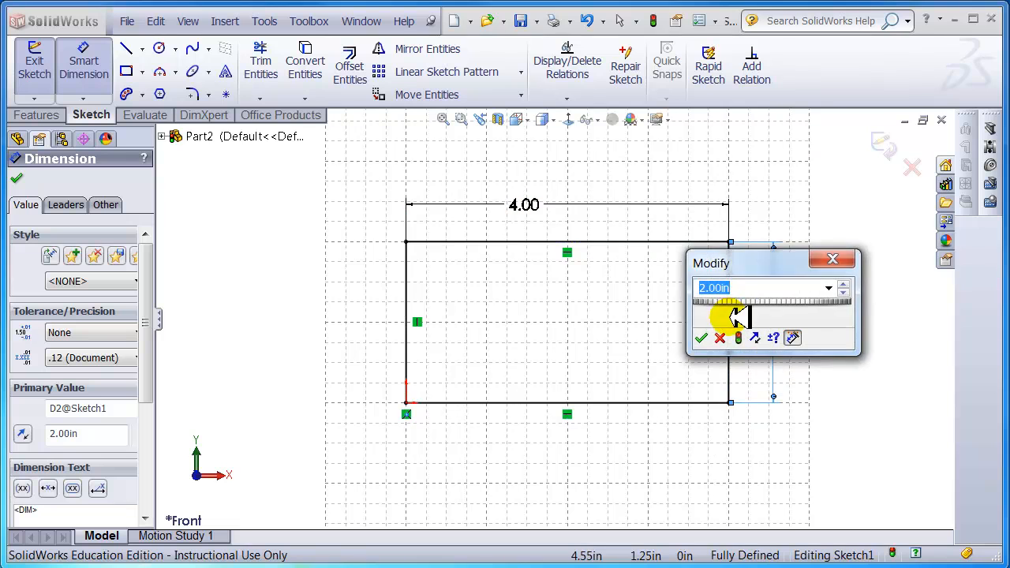
click(700, 338)
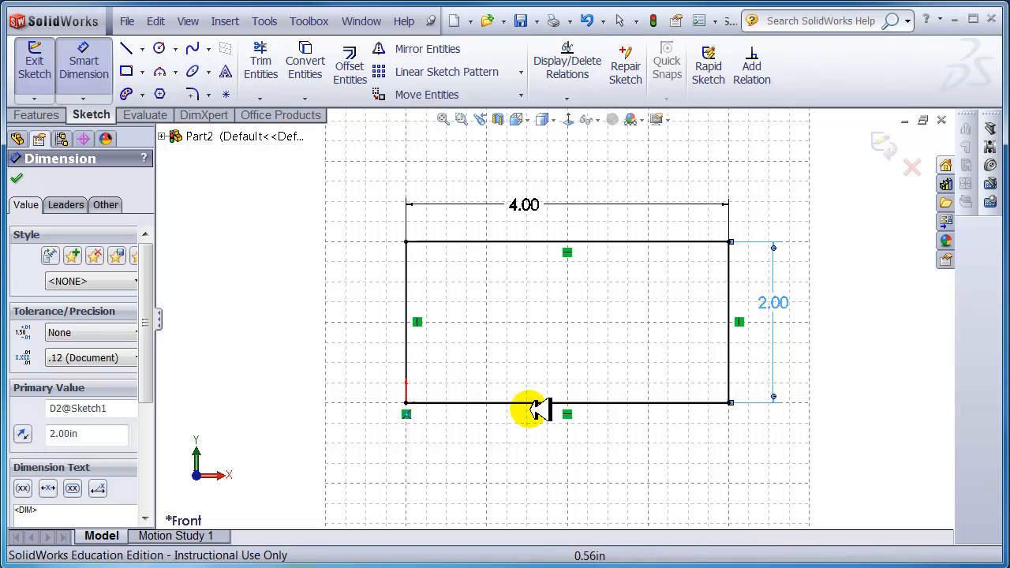
- Add a driven left-edge dimension, then delete it after the cannot-change warning
click(87, 63)
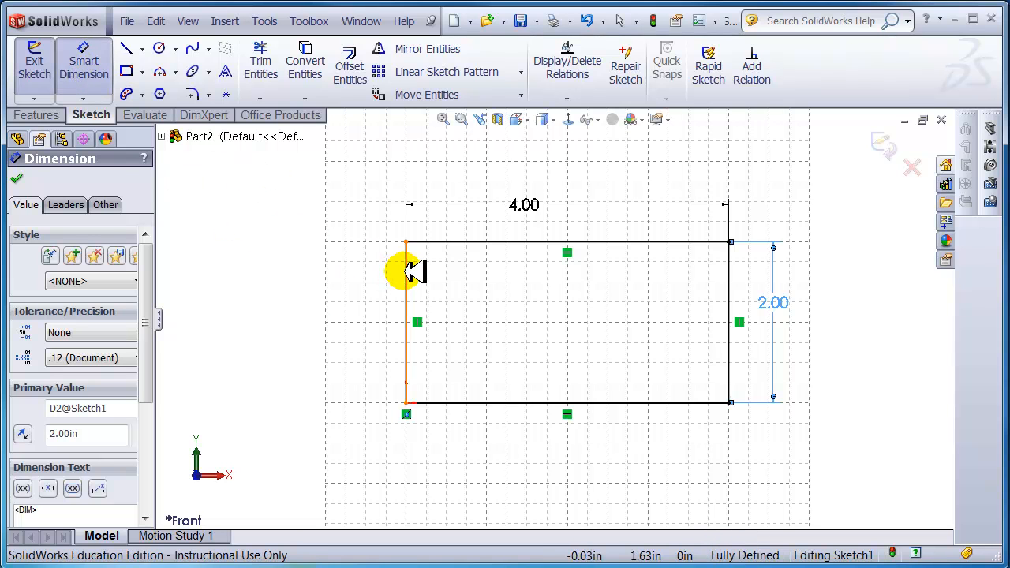
click(406, 272)
click(368, 290)
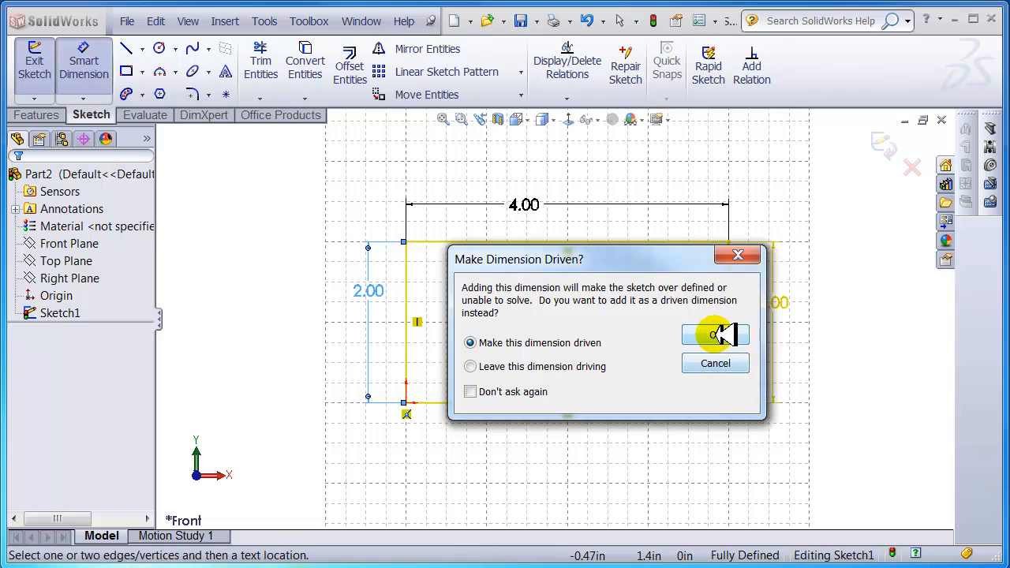
click(719, 335)
double_click(377, 290)
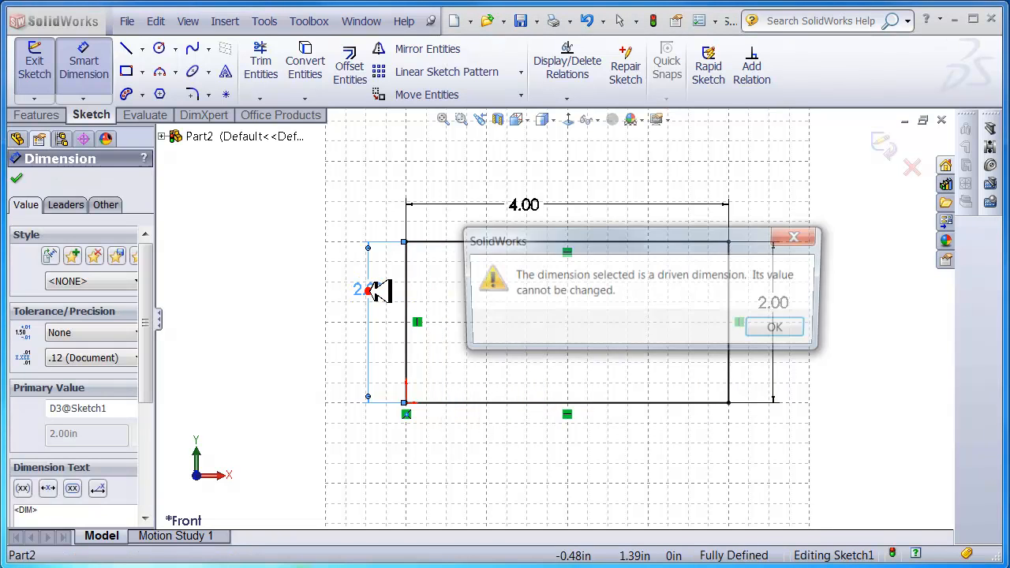
click(770, 325)
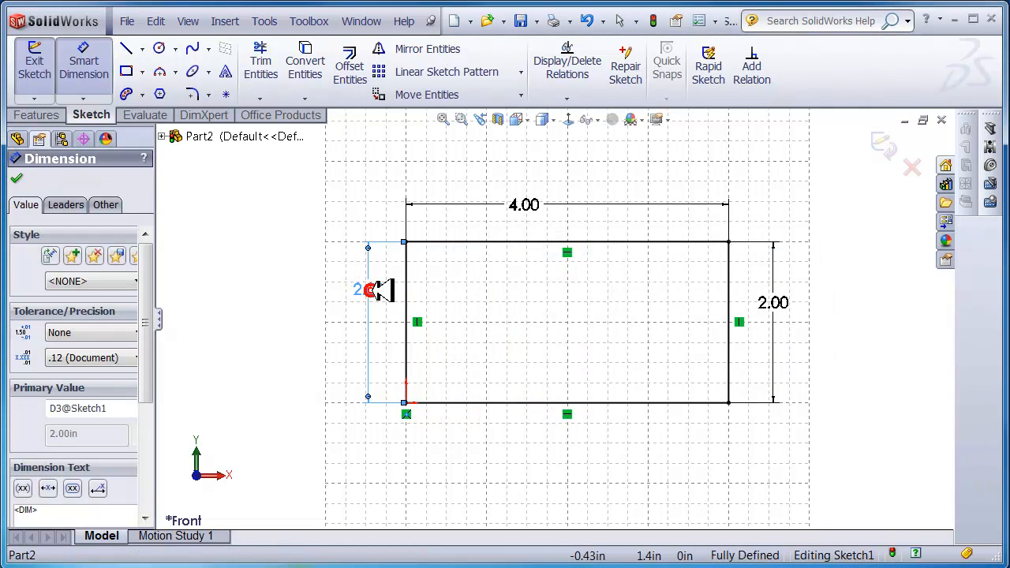
key(Delete)
- Re-add a driving left-edge dimension, then delete it as conflicting
click(83, 67)
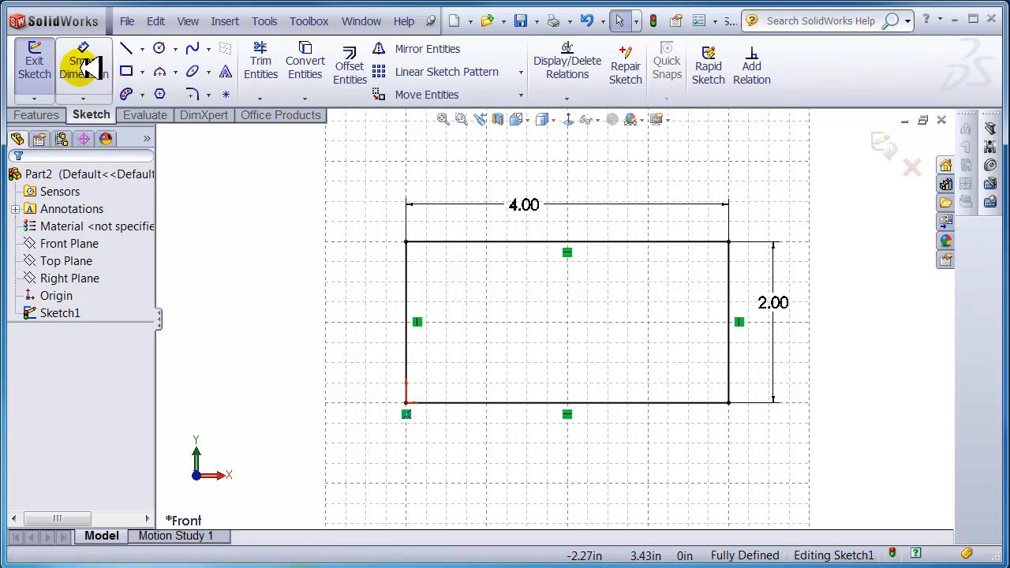
click(407, 288)
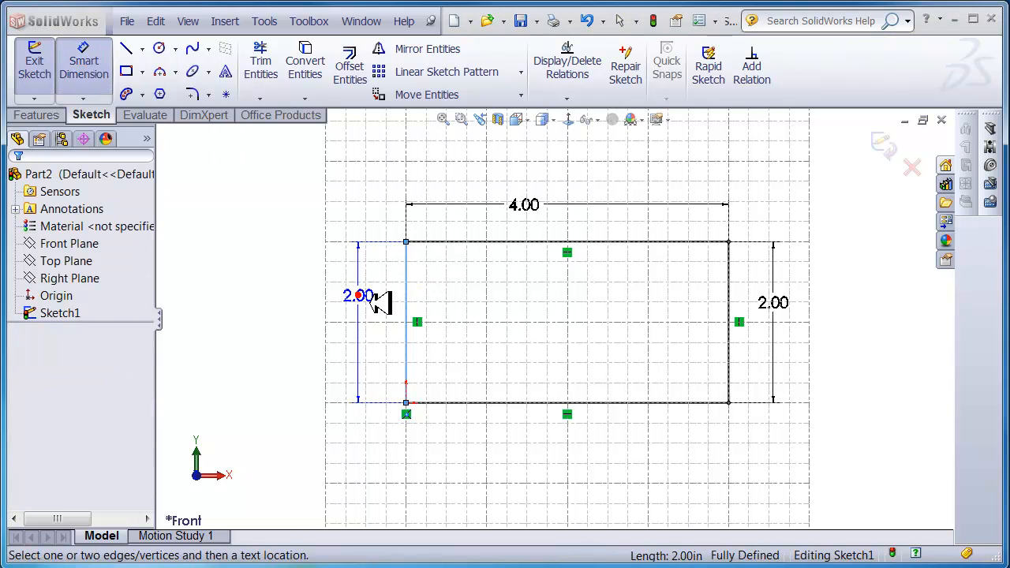
click(381, 301)
click(471, 366)
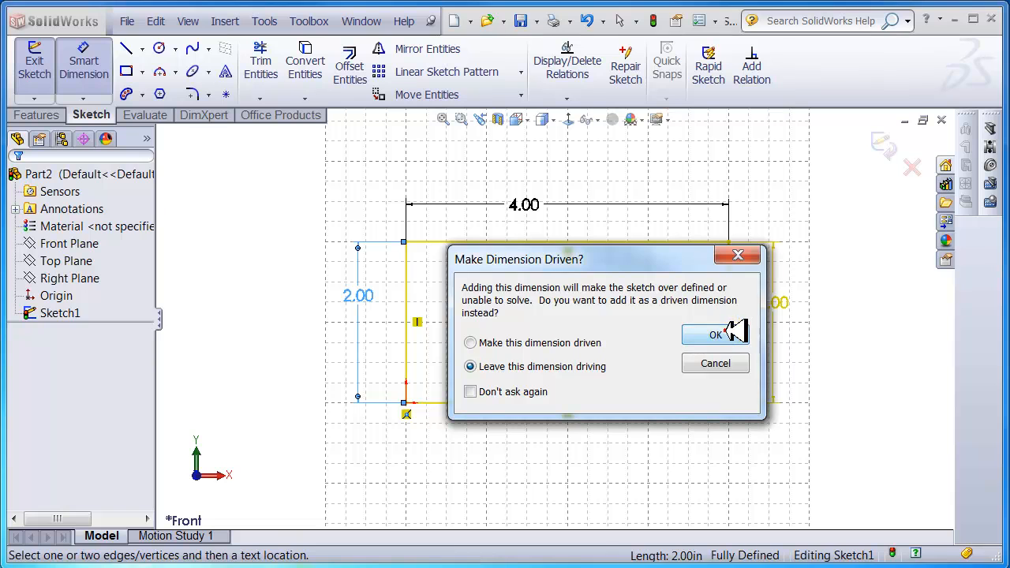
click(716, 334)
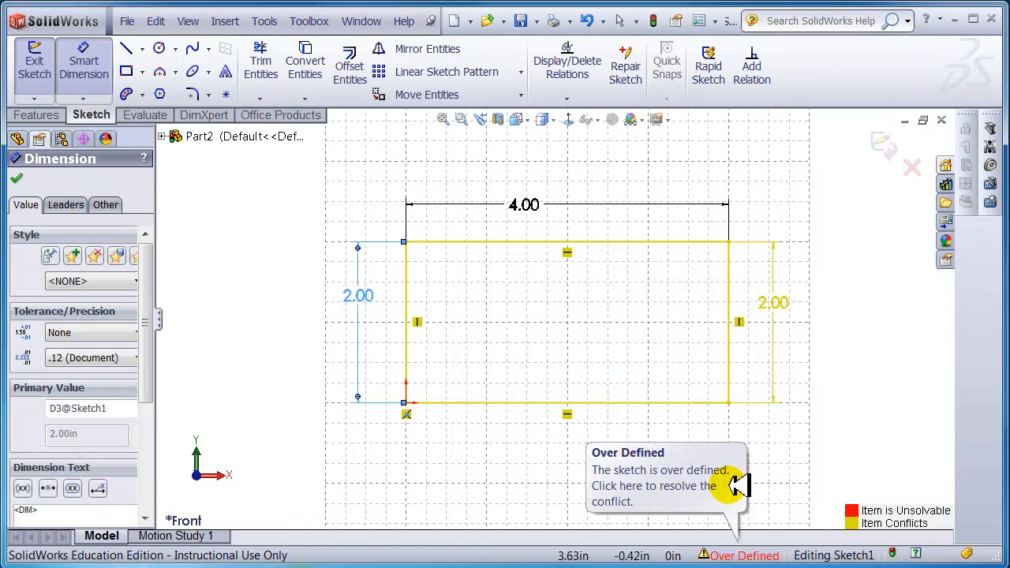
click(351, 295)
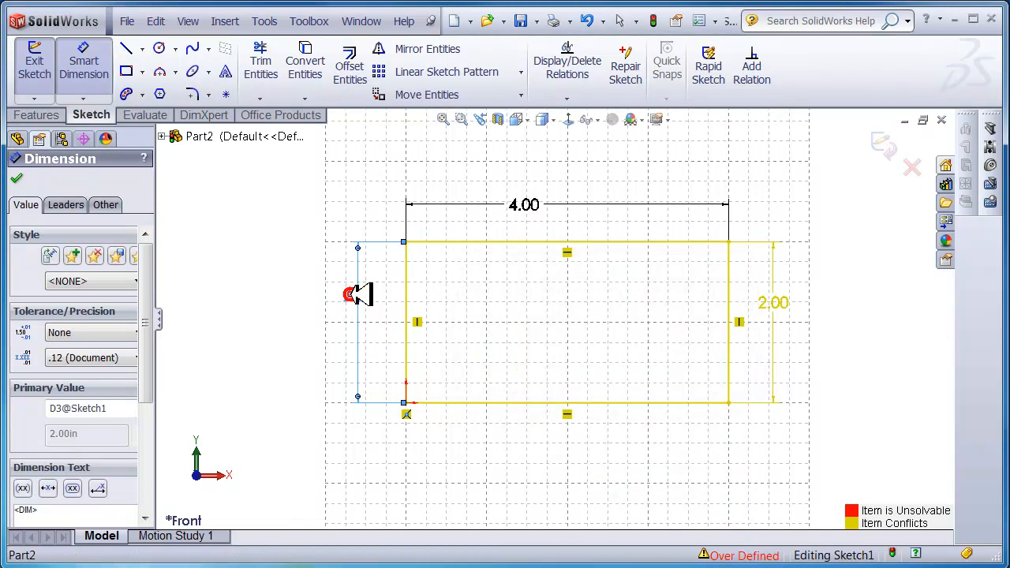
key(Delete)
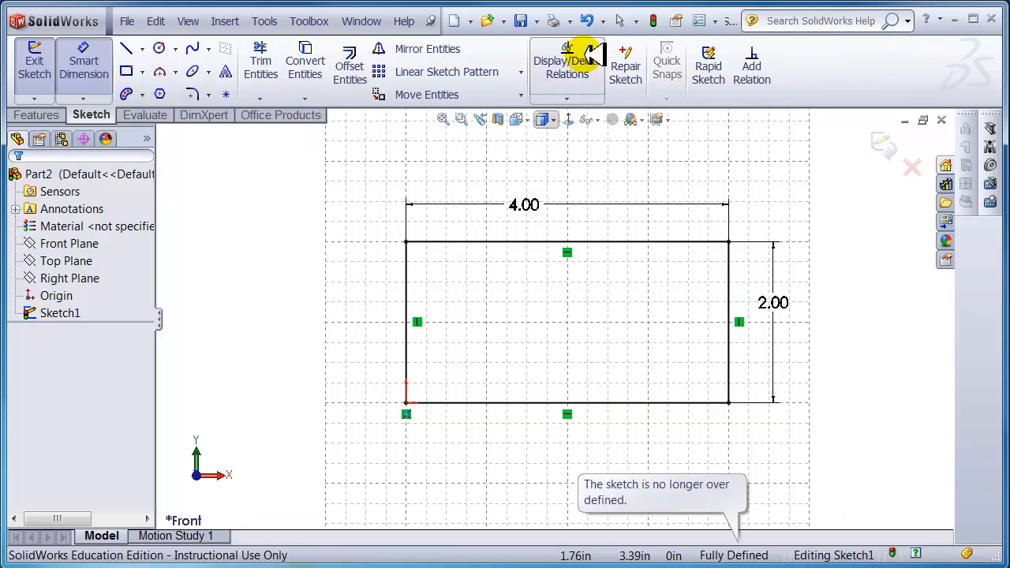
click(657, 21)
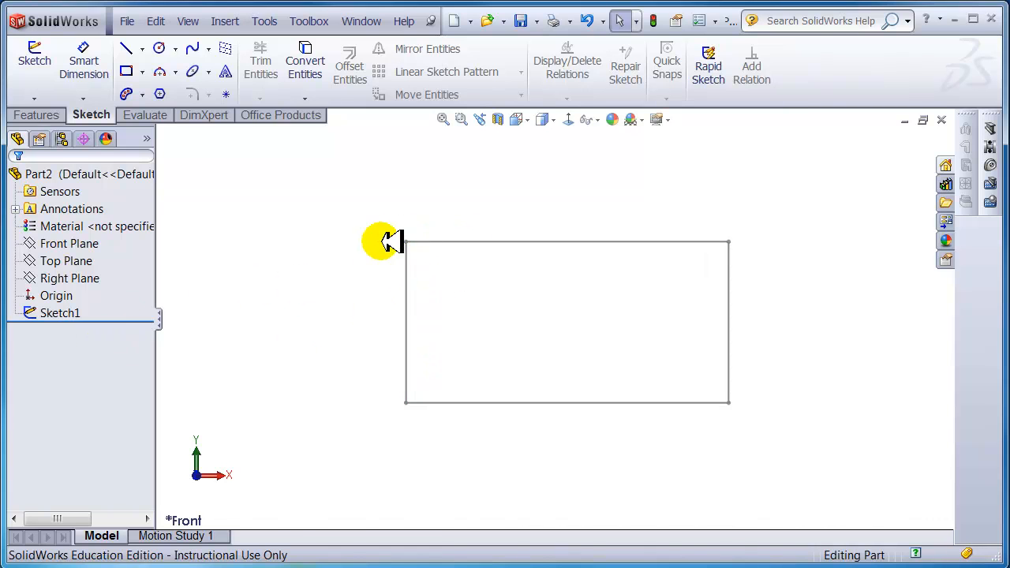
right_click(65, 312)
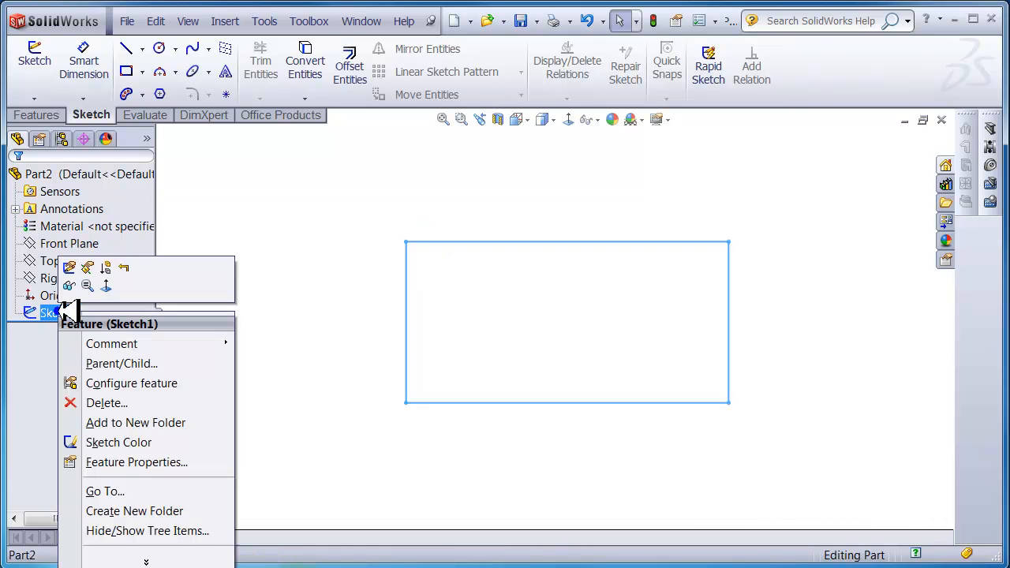
click(71, 268)
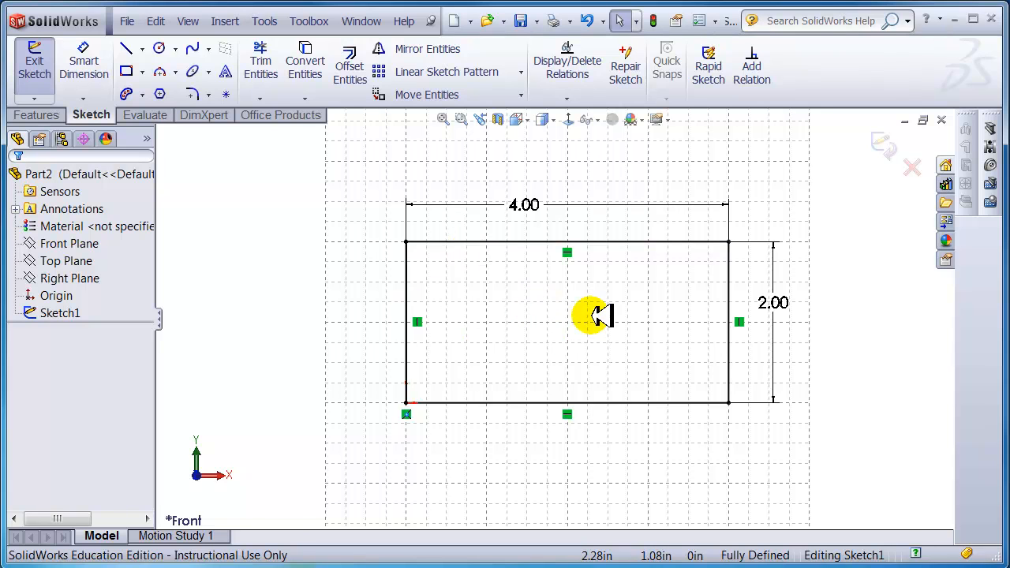
- Extrude the rectangle sketch as a Blind 1.00 in boss, creating Boss-Extrude1
click(40, 114)
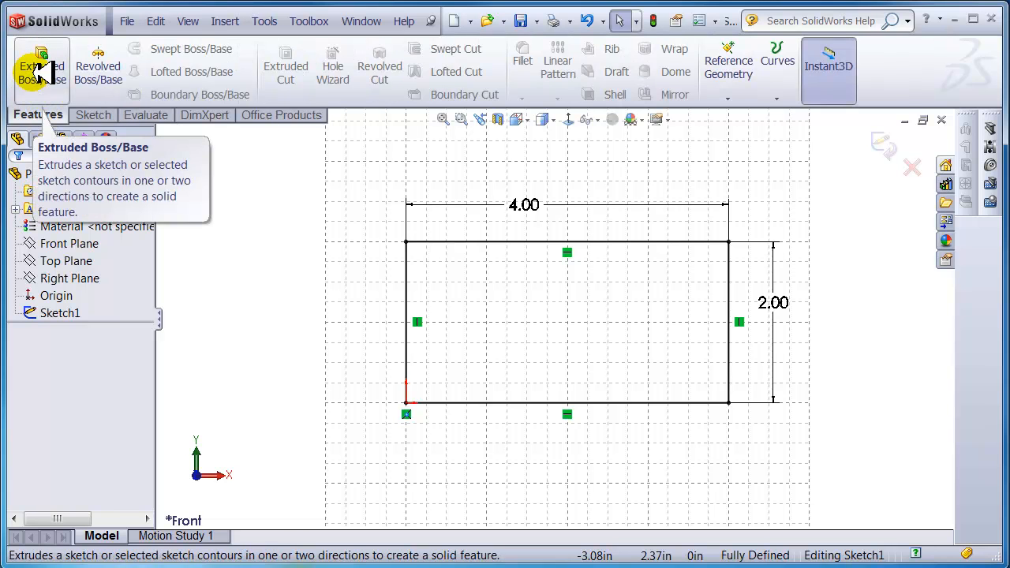
click(44, 70)
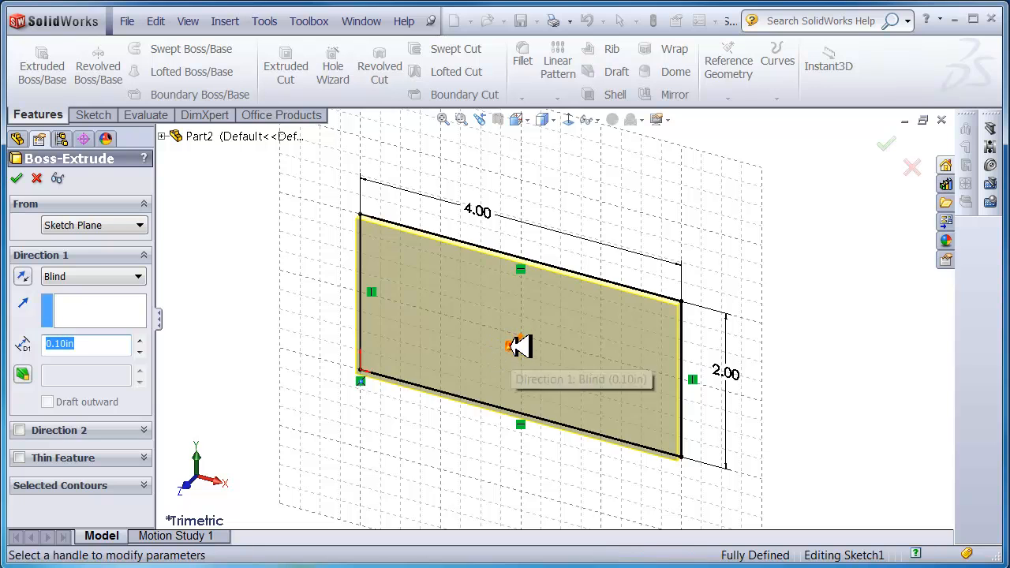
click(520, 345)
click(448, 380)
click(87, 351)
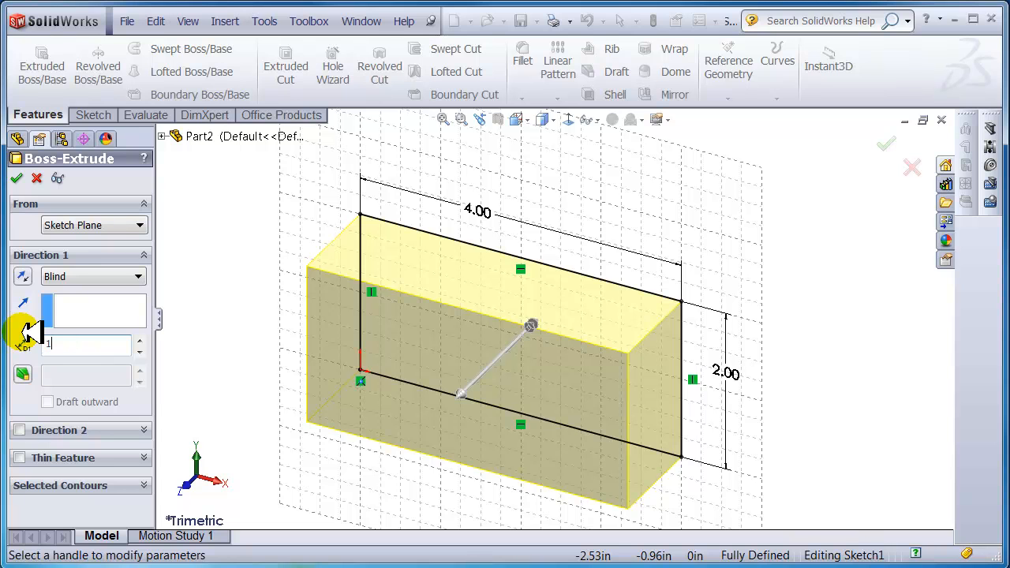
text(1)
key(Return)
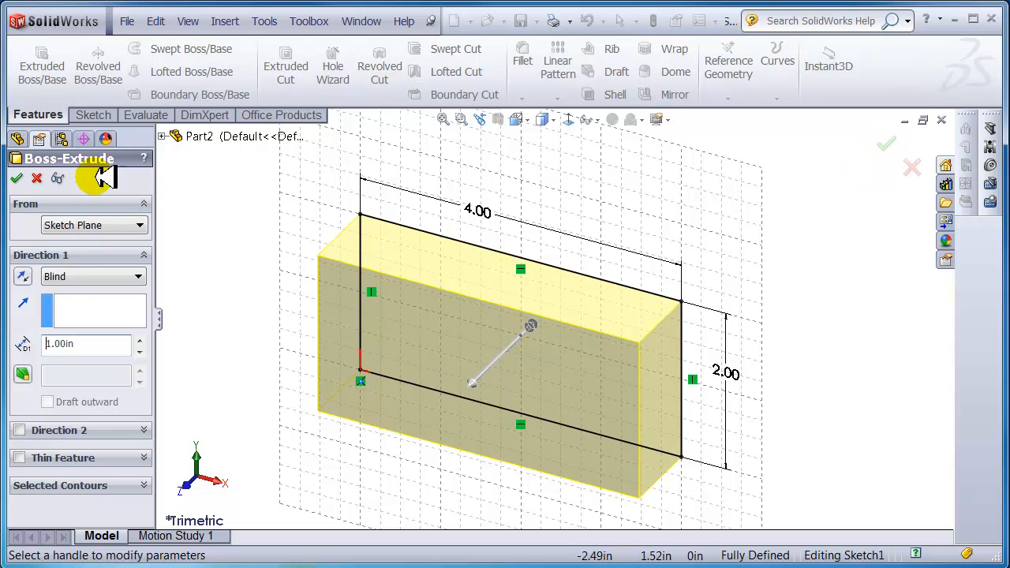
click(889, 146)
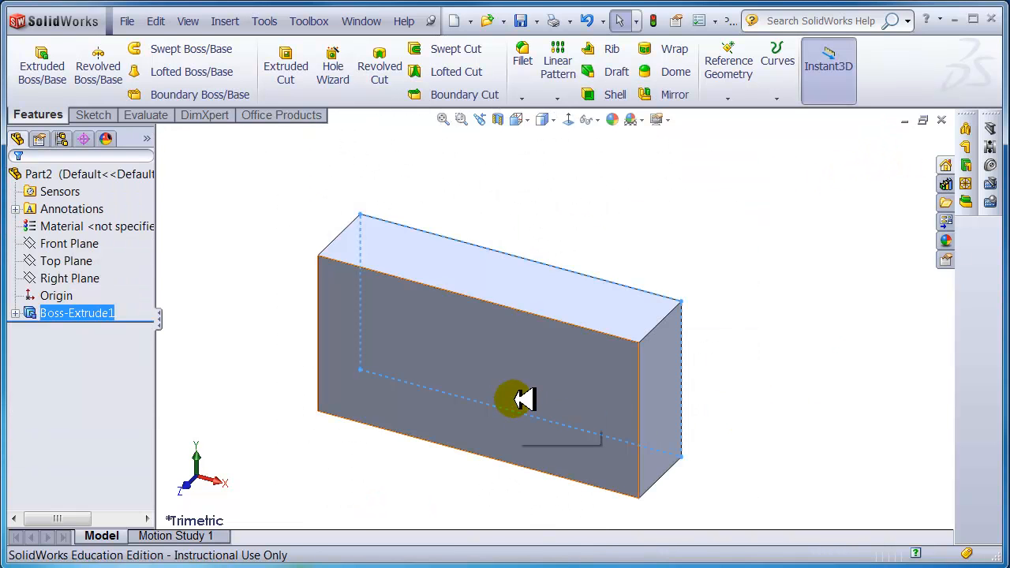
key(f)
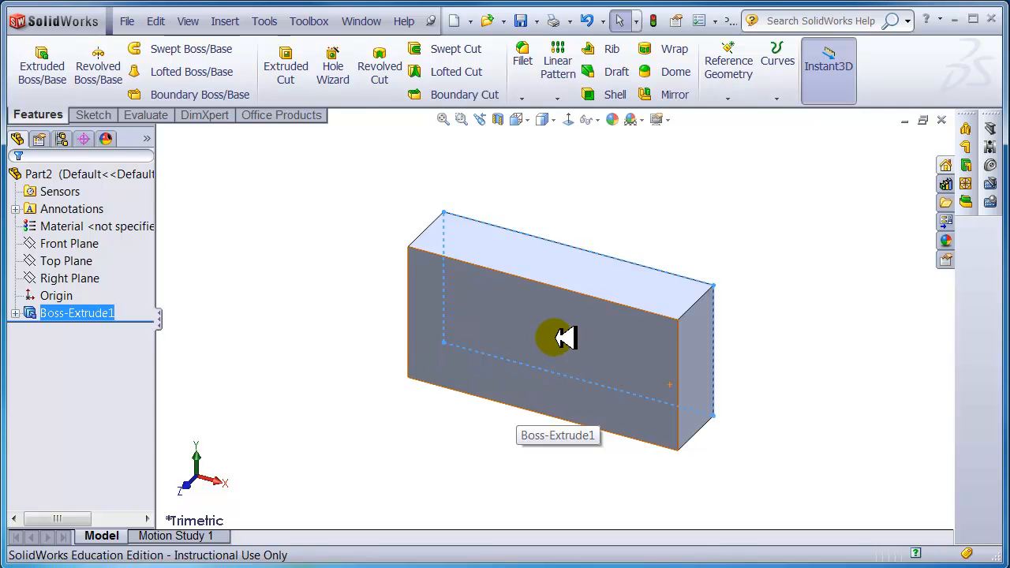
middle_drag(640, 368, 653, 337)
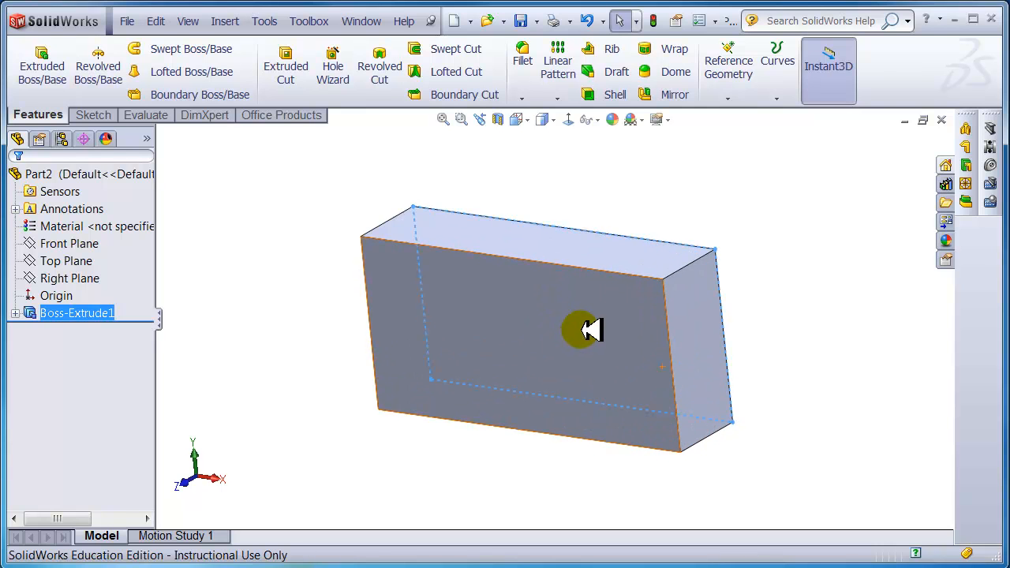
scroll(588, 327, down, 2)
scroll(587, 328, up, 3)
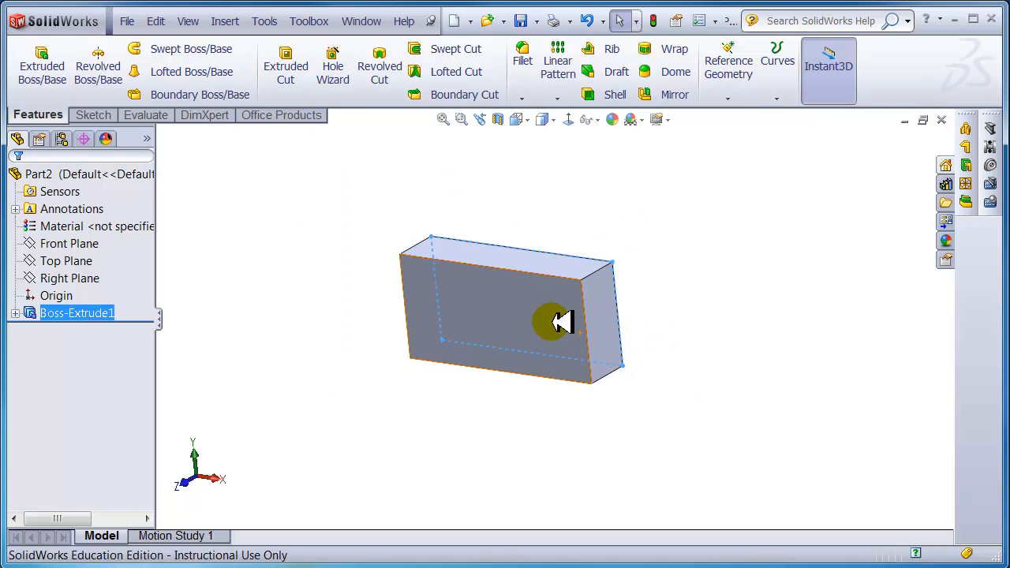
scroll(557, 323, down, 2)
scroll(529, 313, up, 2)
scroll(493, 297, down, 2)
scroll(494, 295, up, 1)
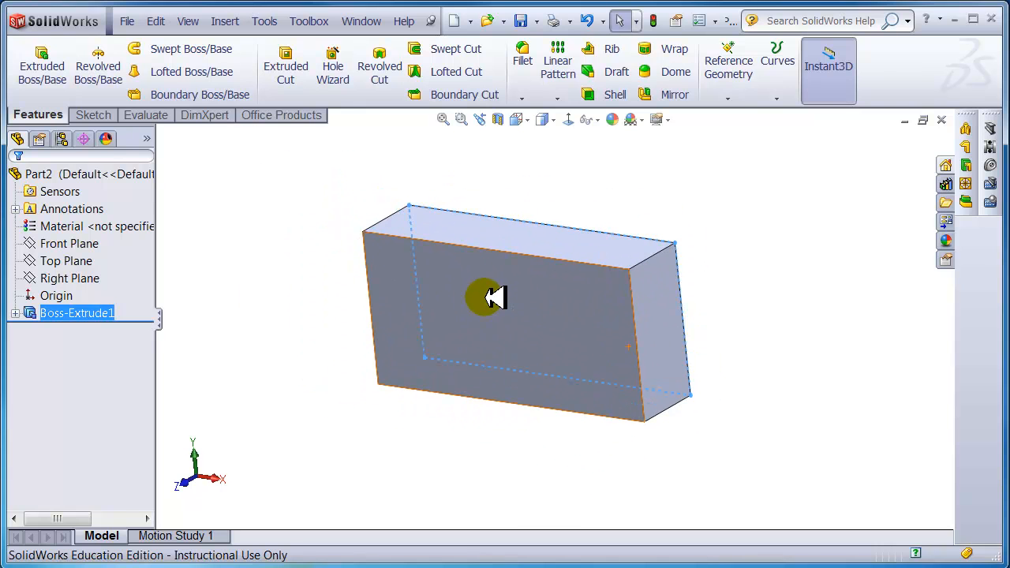
scroll(494, 295, down, 1)
scroll(623, 325, up, 2)
scroll(613, 332, down, 3)
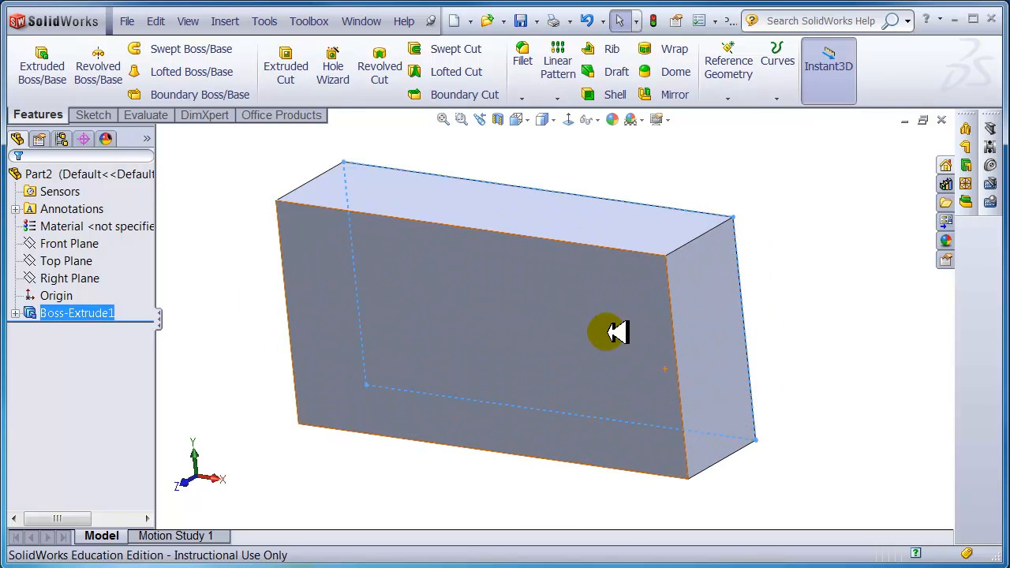
scroll(599, 328, up, 2)
scroll(552, 323, up, 2)
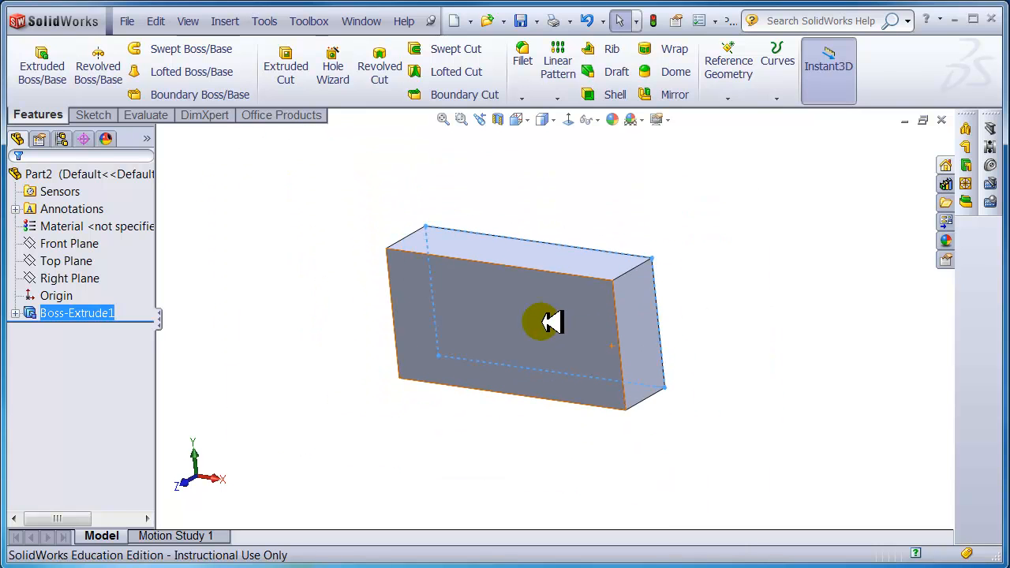
scroll(552, 323, down, 3)
scroll(552, 323, up, 1)
scroll(552, 323, down, 2)
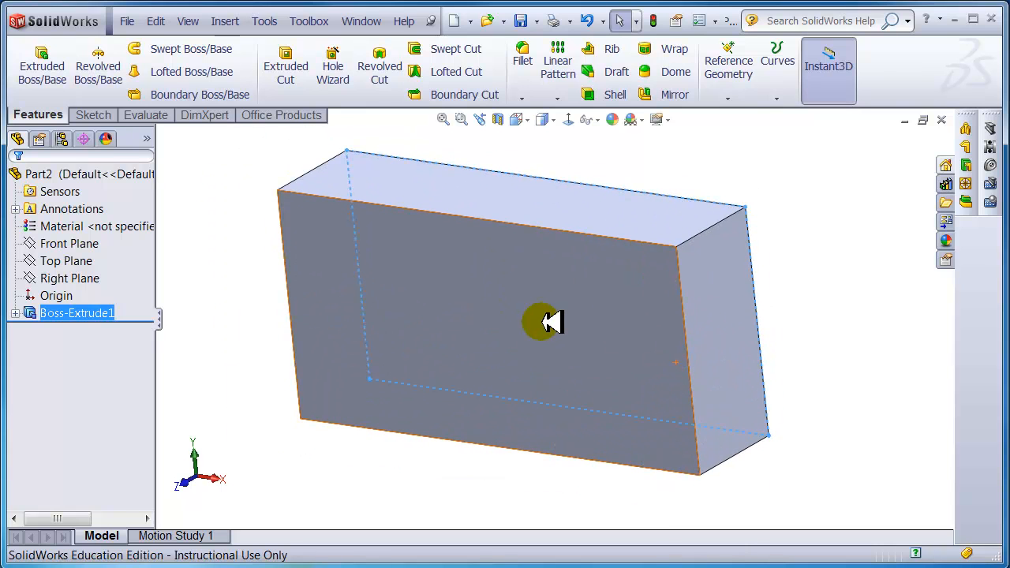
mouse_move(551, 322)
middle_down()
mouse_move(703, 292)
mouse_move(647, 306)
mouse_move(566, 296)
mouse_move(521, 352)
mouse_move(513, 282)
mouse_move(431, 316)
mouse_move(482, 286)
mouse_move(587, 308)
mouse_move(605, 392)
mouse_move(600, 338)
mouse_move(549, 265)
mouse_move(516, 318)
mouse_move(478, 291)
mouse_move(608, 310)
mouse_move(588, 323)
mouse_move(523, 324)
mouse_move(552, 314)
middle_up()
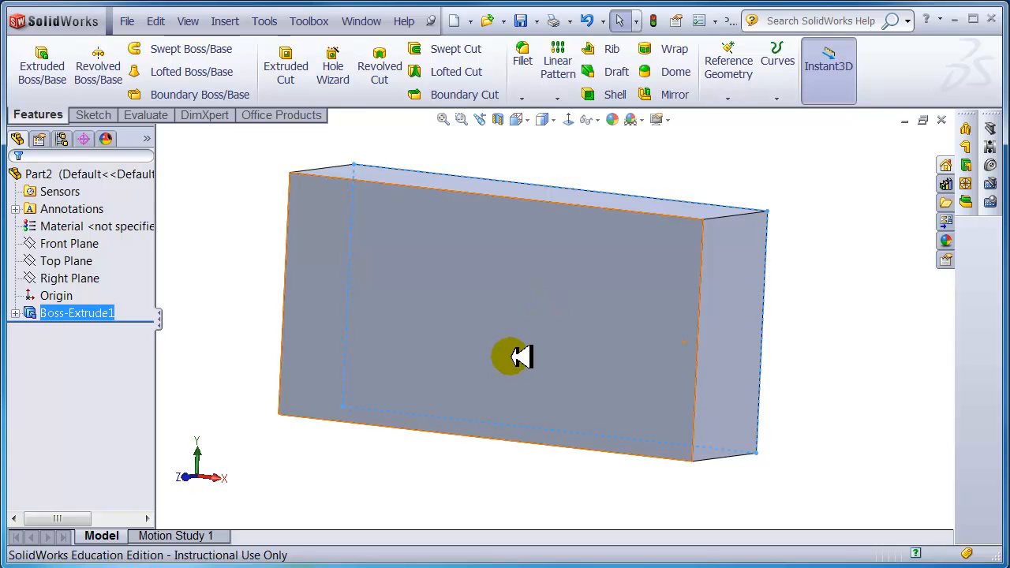
middle_drag(516, 357, 522, 355)
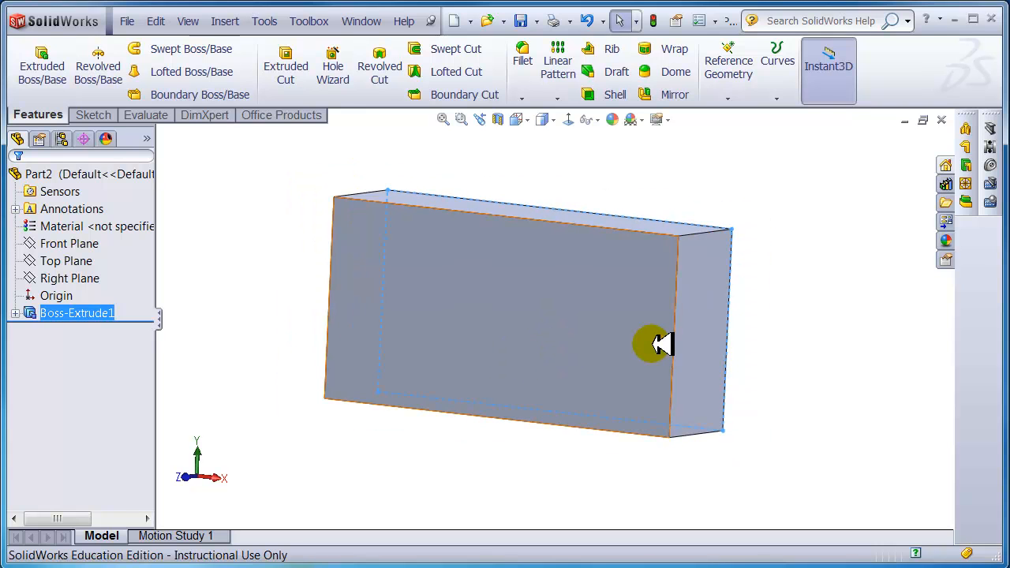